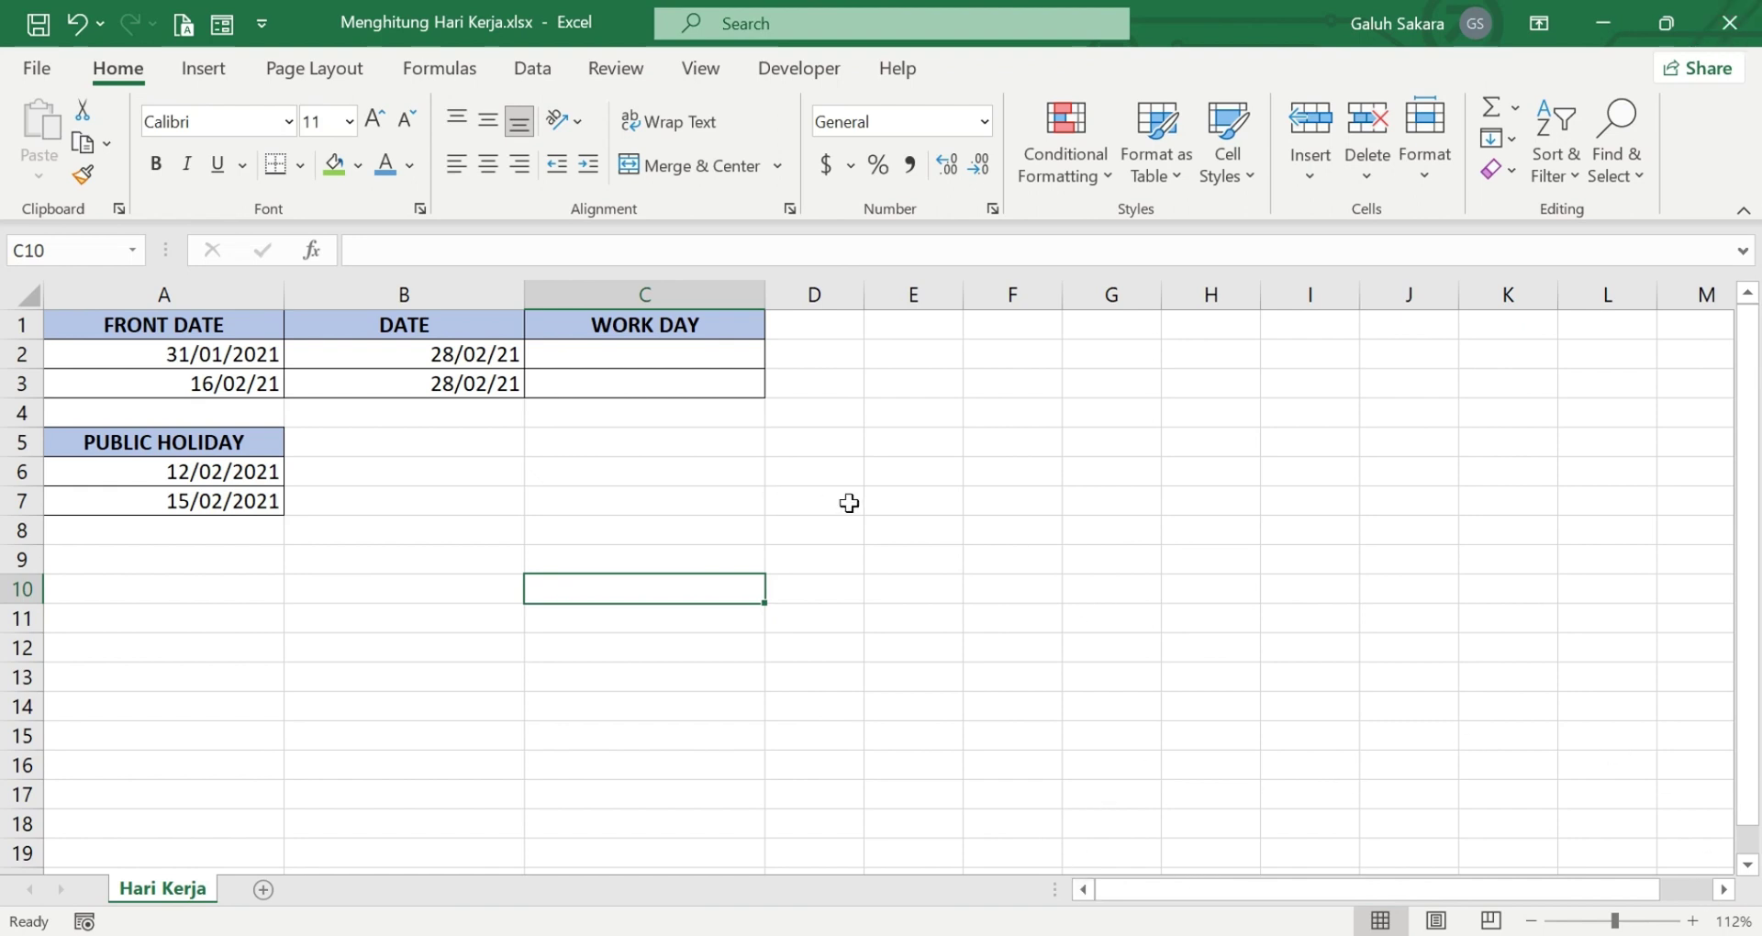
# Rename the column header in B1 to LAST DATE
pyautogui.click(559, 465)
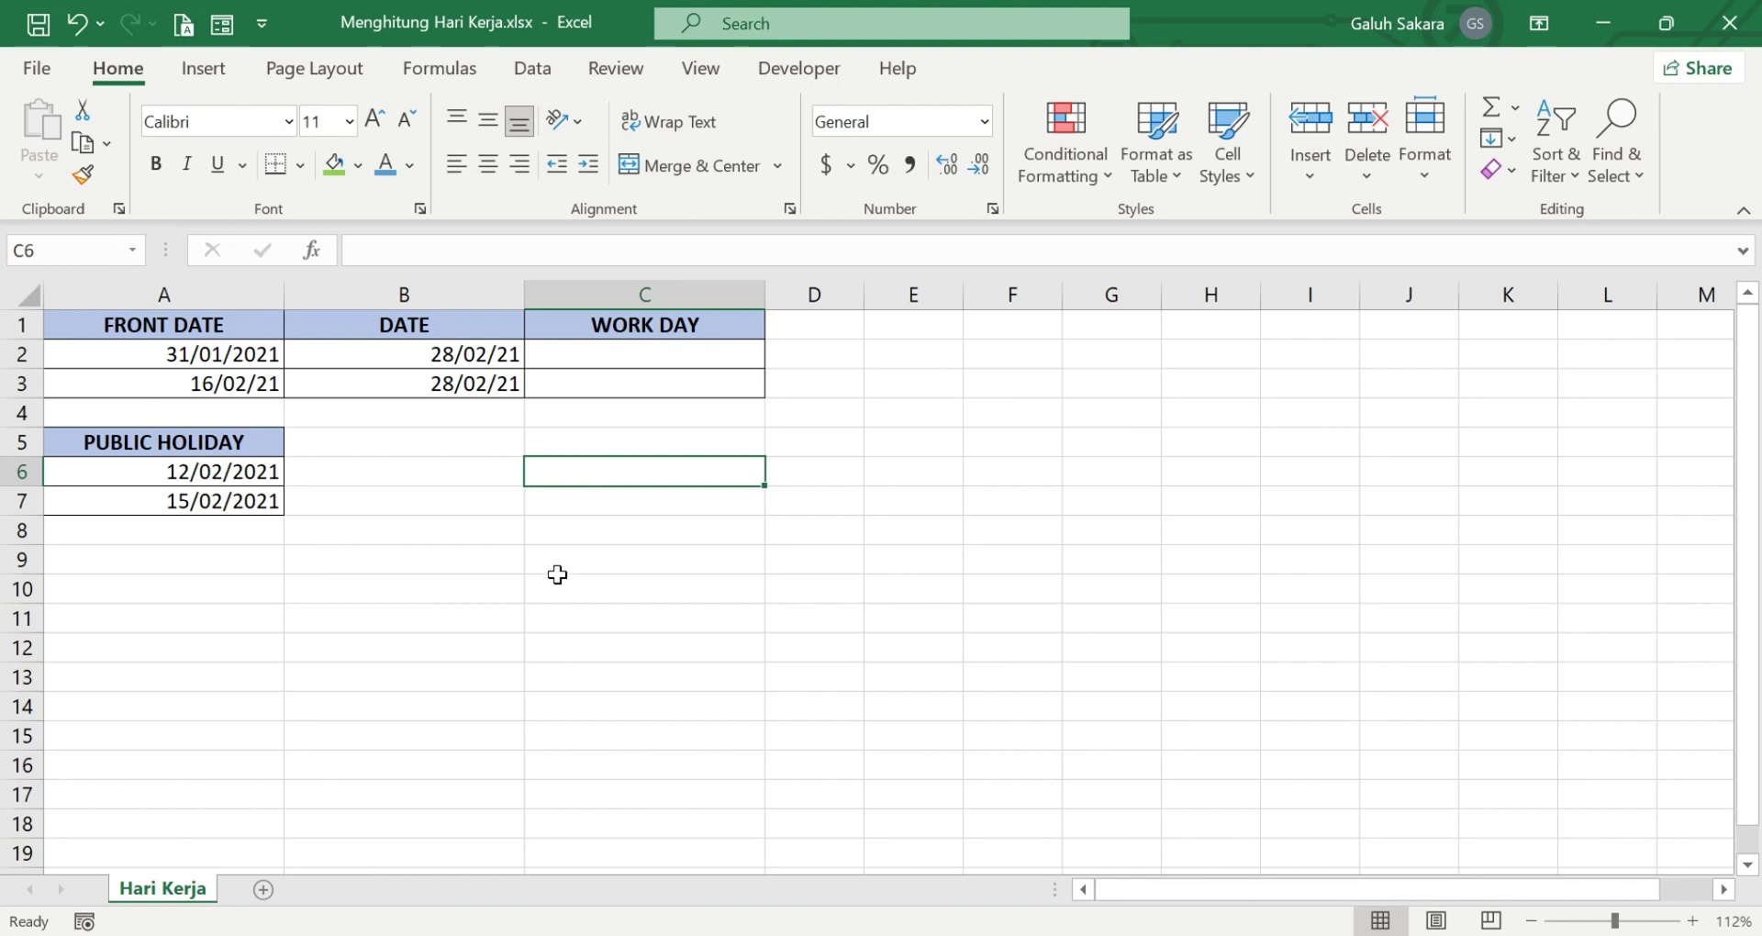
pyautogui.click(506, 505)
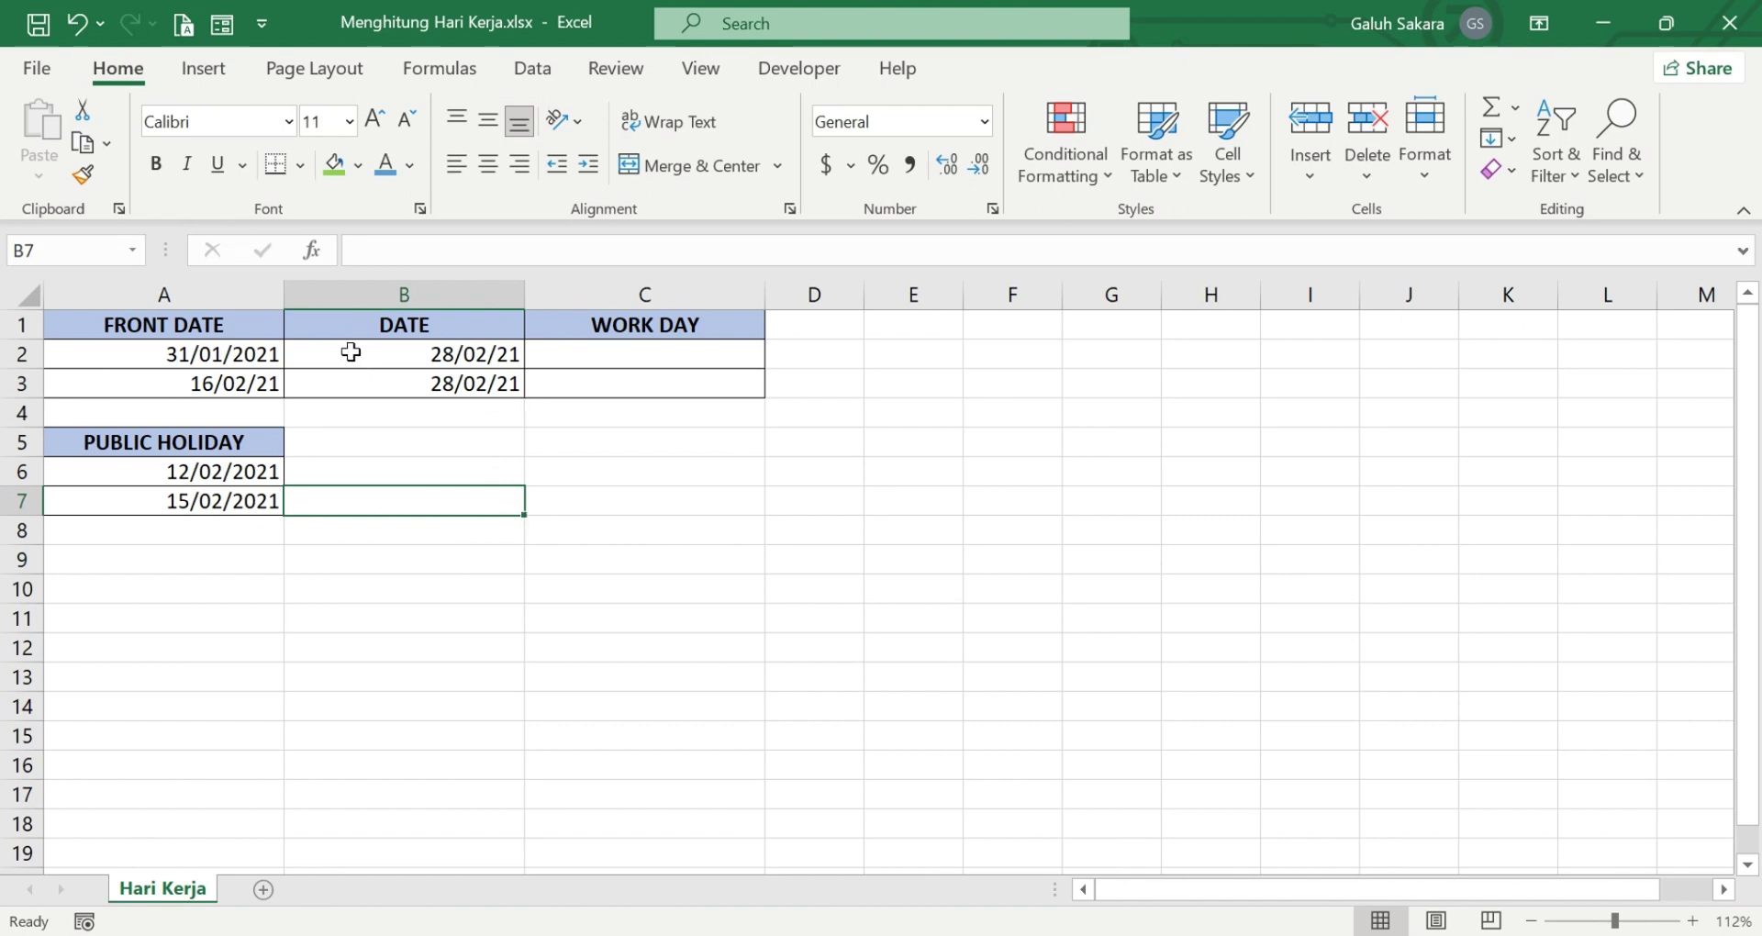
pyautogui.doubleClick(379, 323)
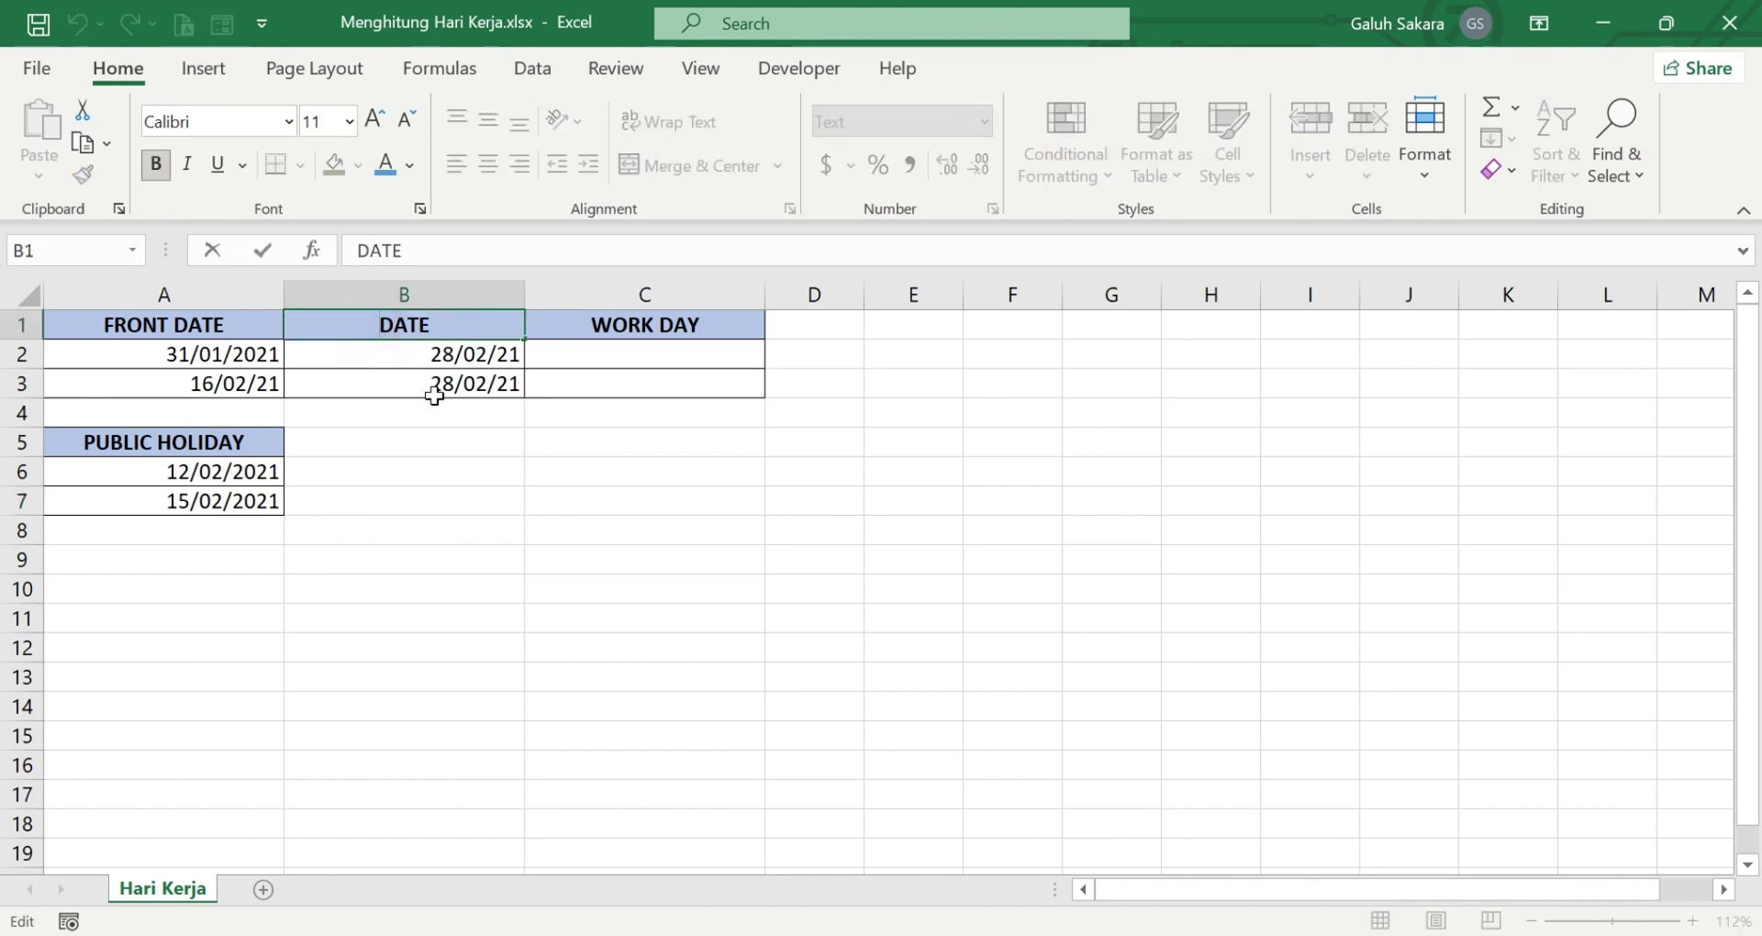
pyautogui.write('LAST')
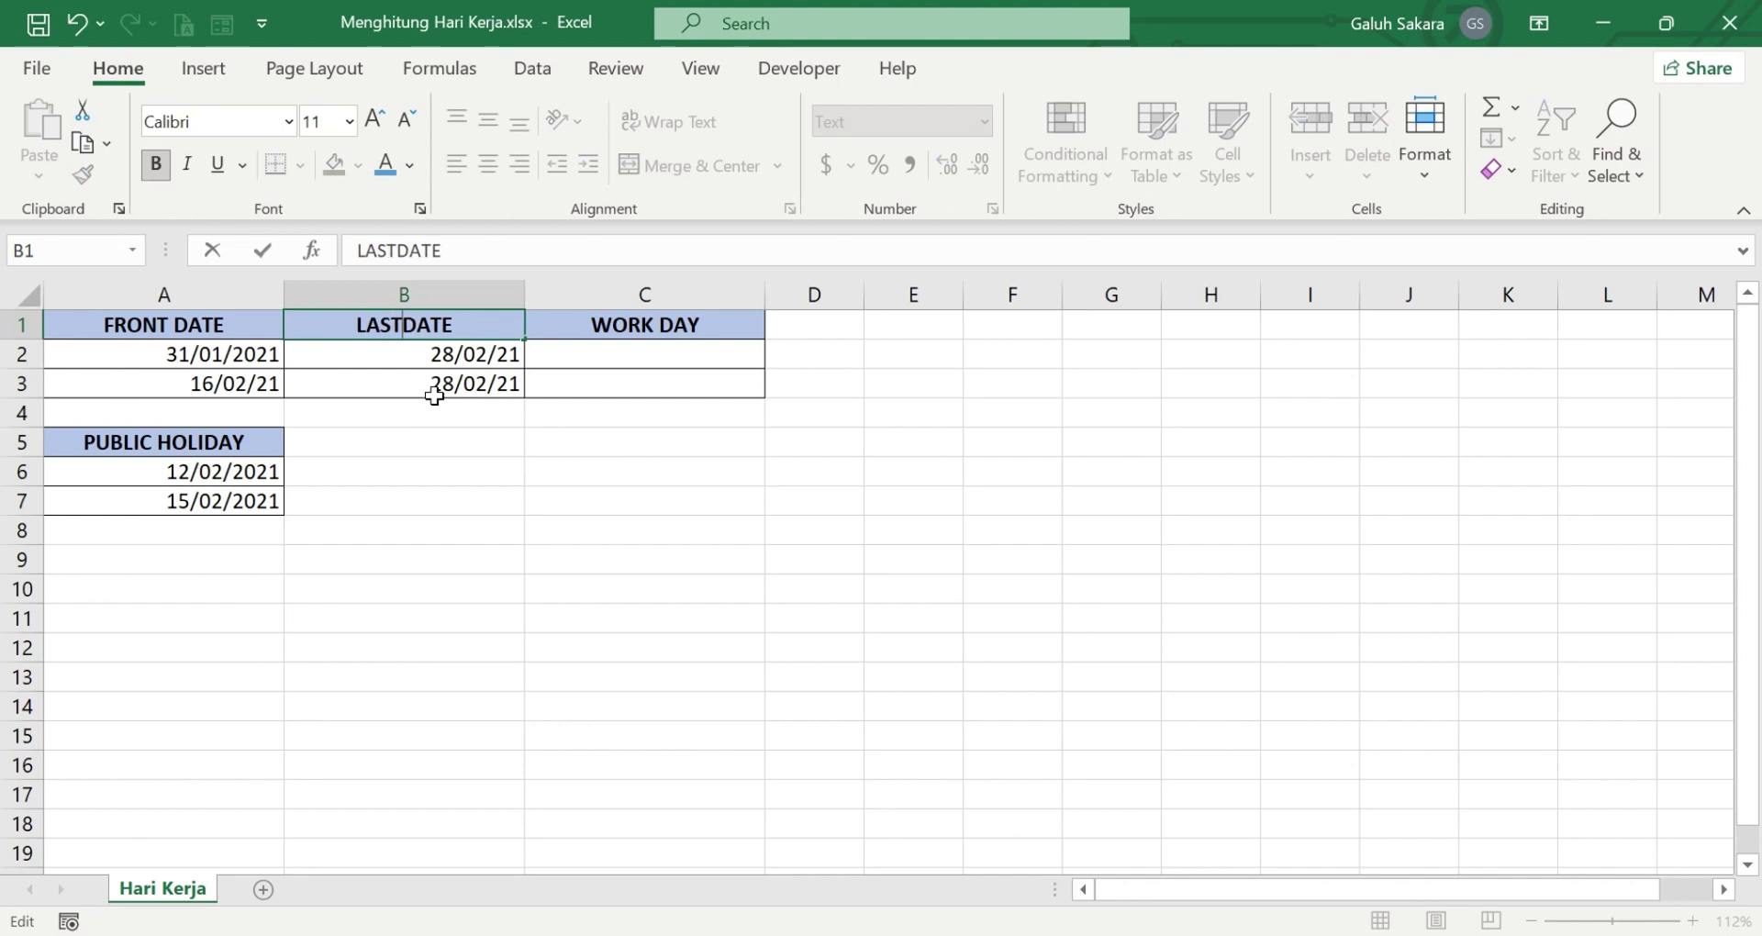
pyautogui.click(780, 592)
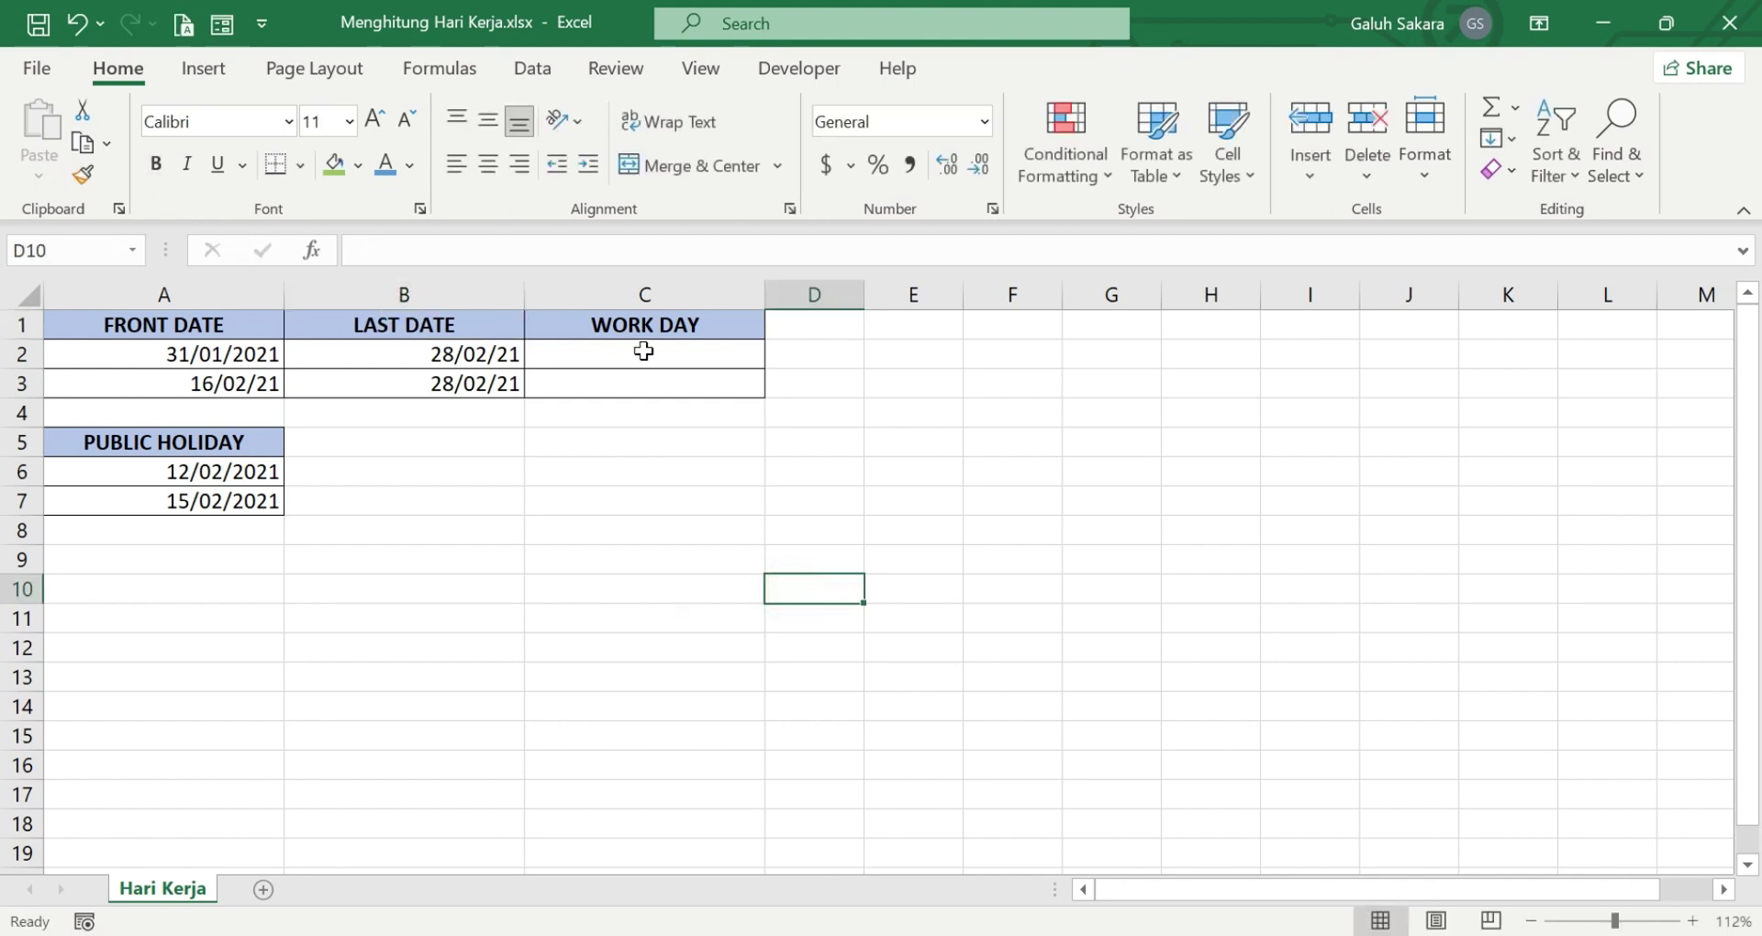
pyautogui.click(180, 472)
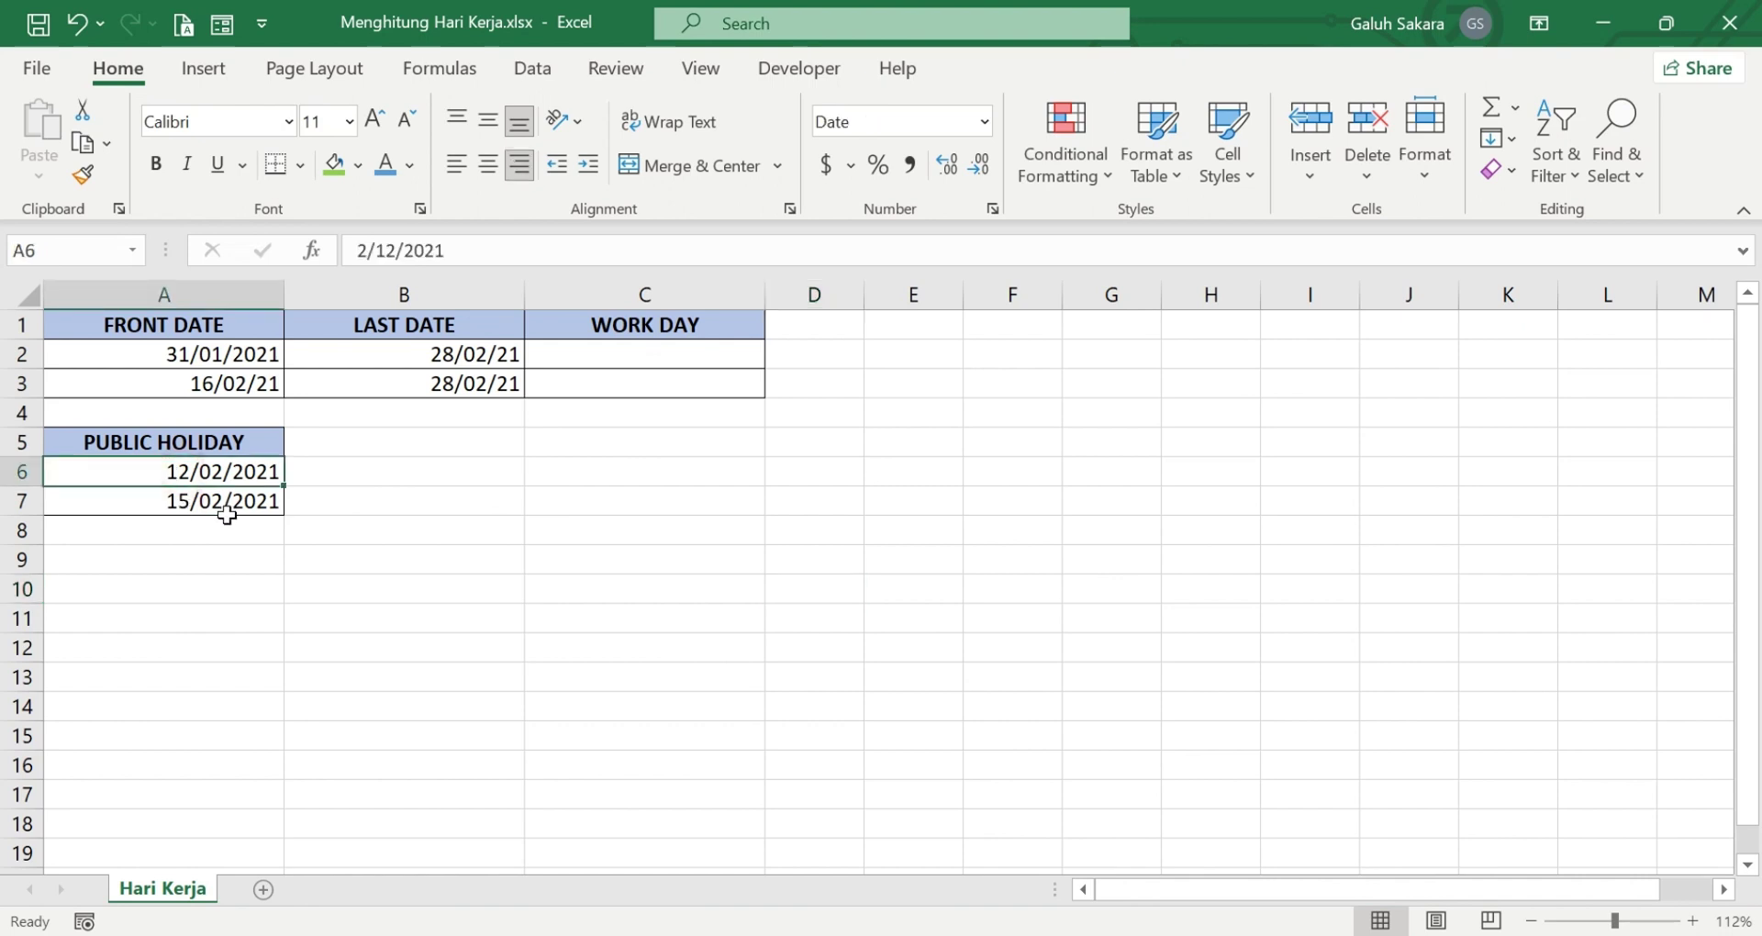
pyautogui.moveTo(227, 515); pyautogui.dragTo(230, 532)
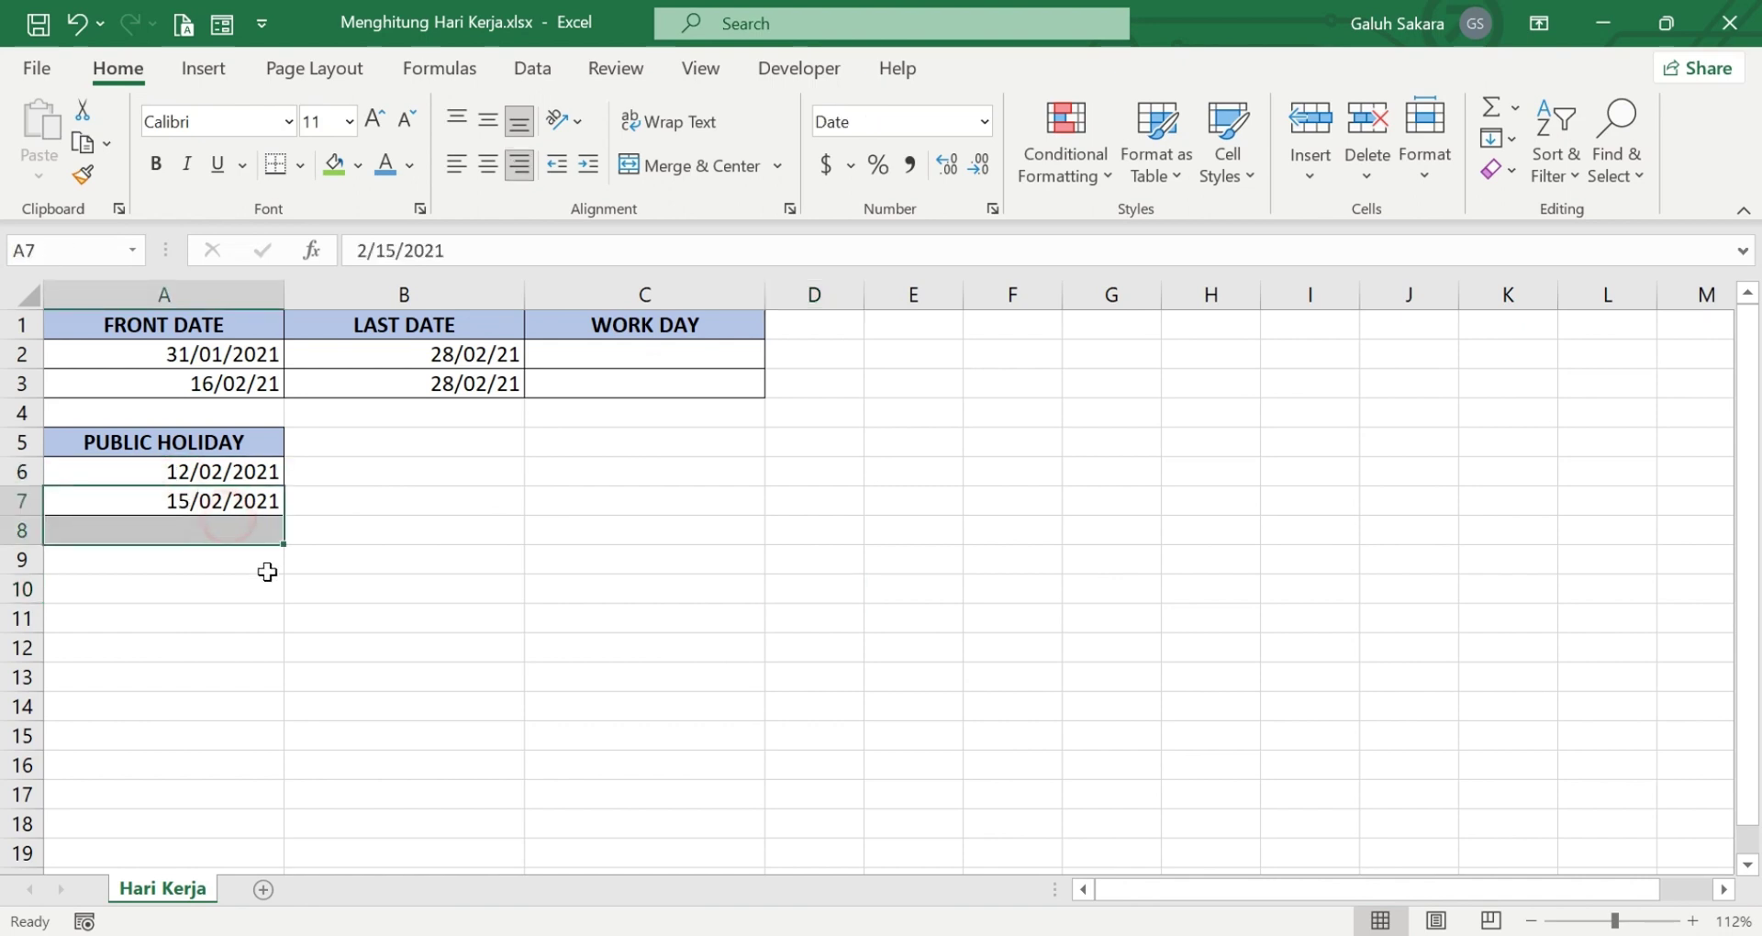
pyautogui.click(548, 495)
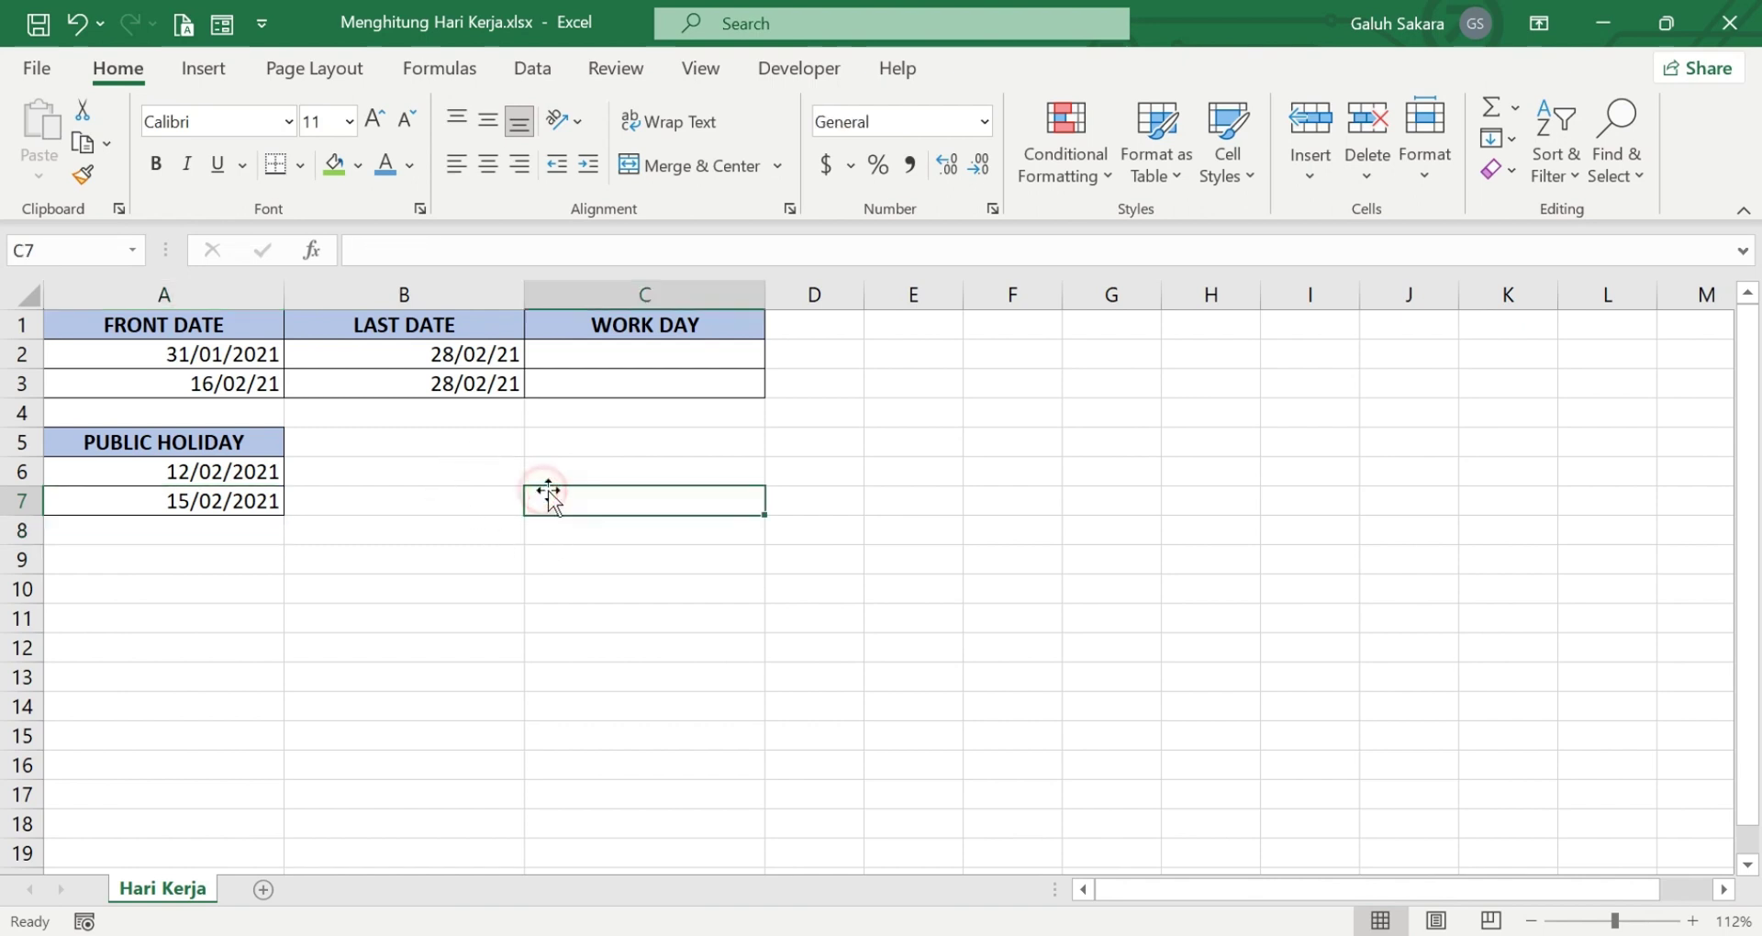
# Enter =NETWORKDAYS(A2,B2,$A$6) in C2 to count work days with the first public holiday as an absolute reference
pyautogui.click(681, 360)
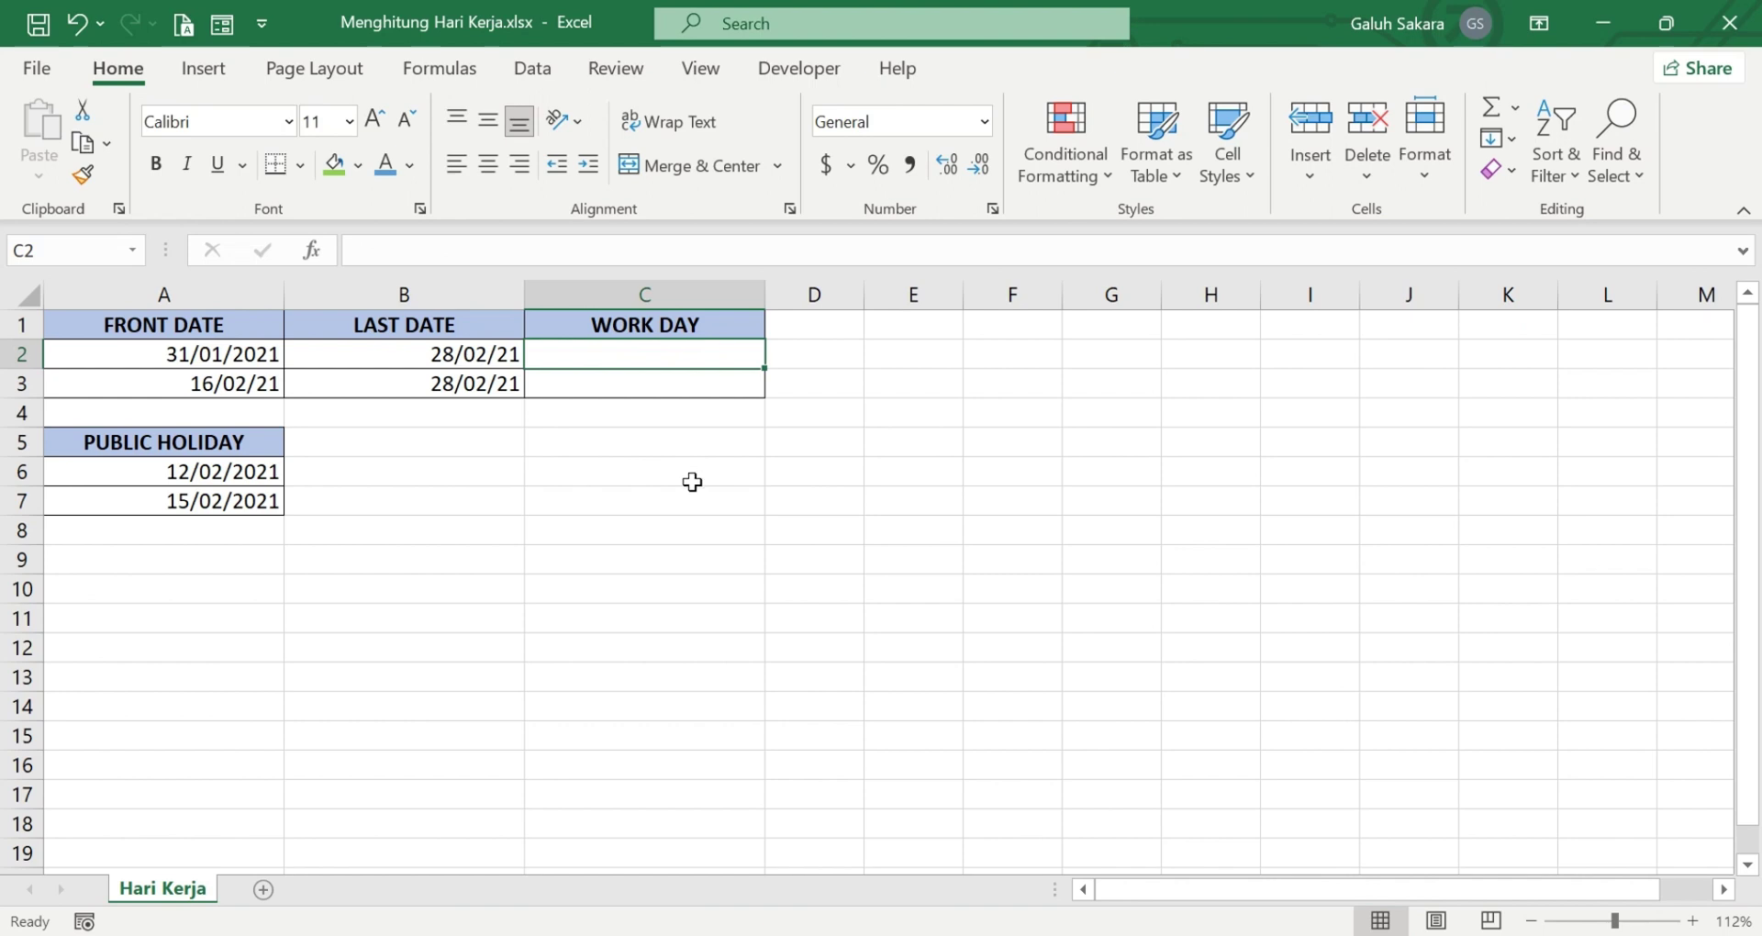
pyautogui.write('=')
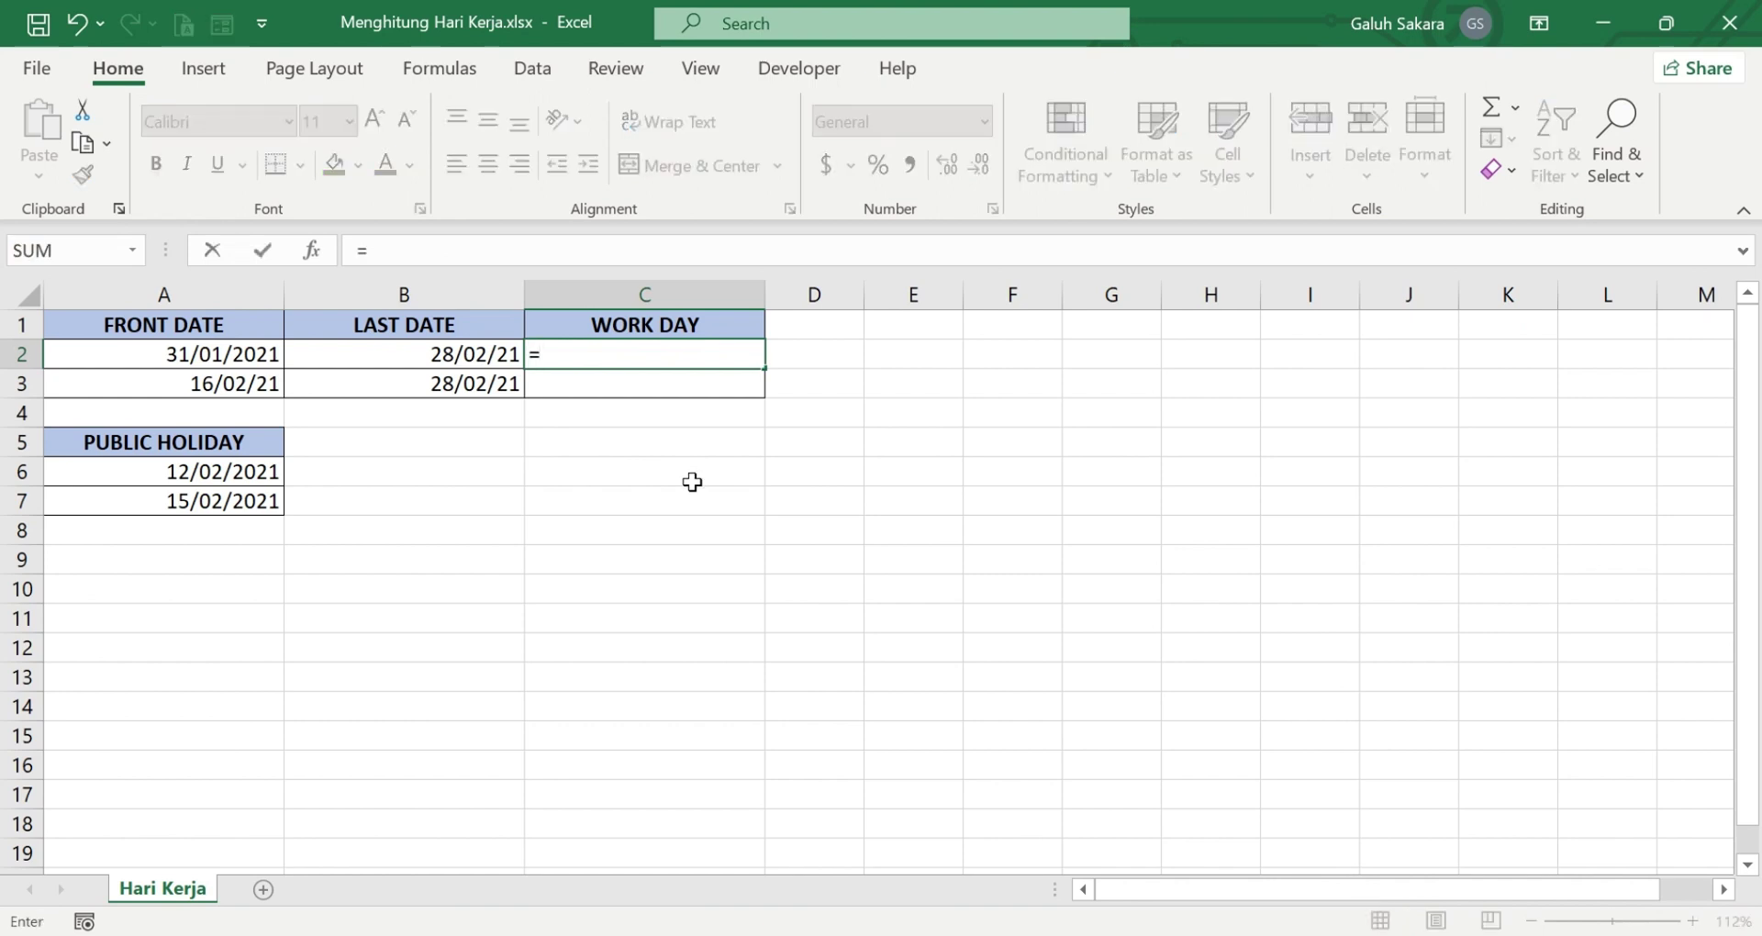
pyautogui.write('NET')
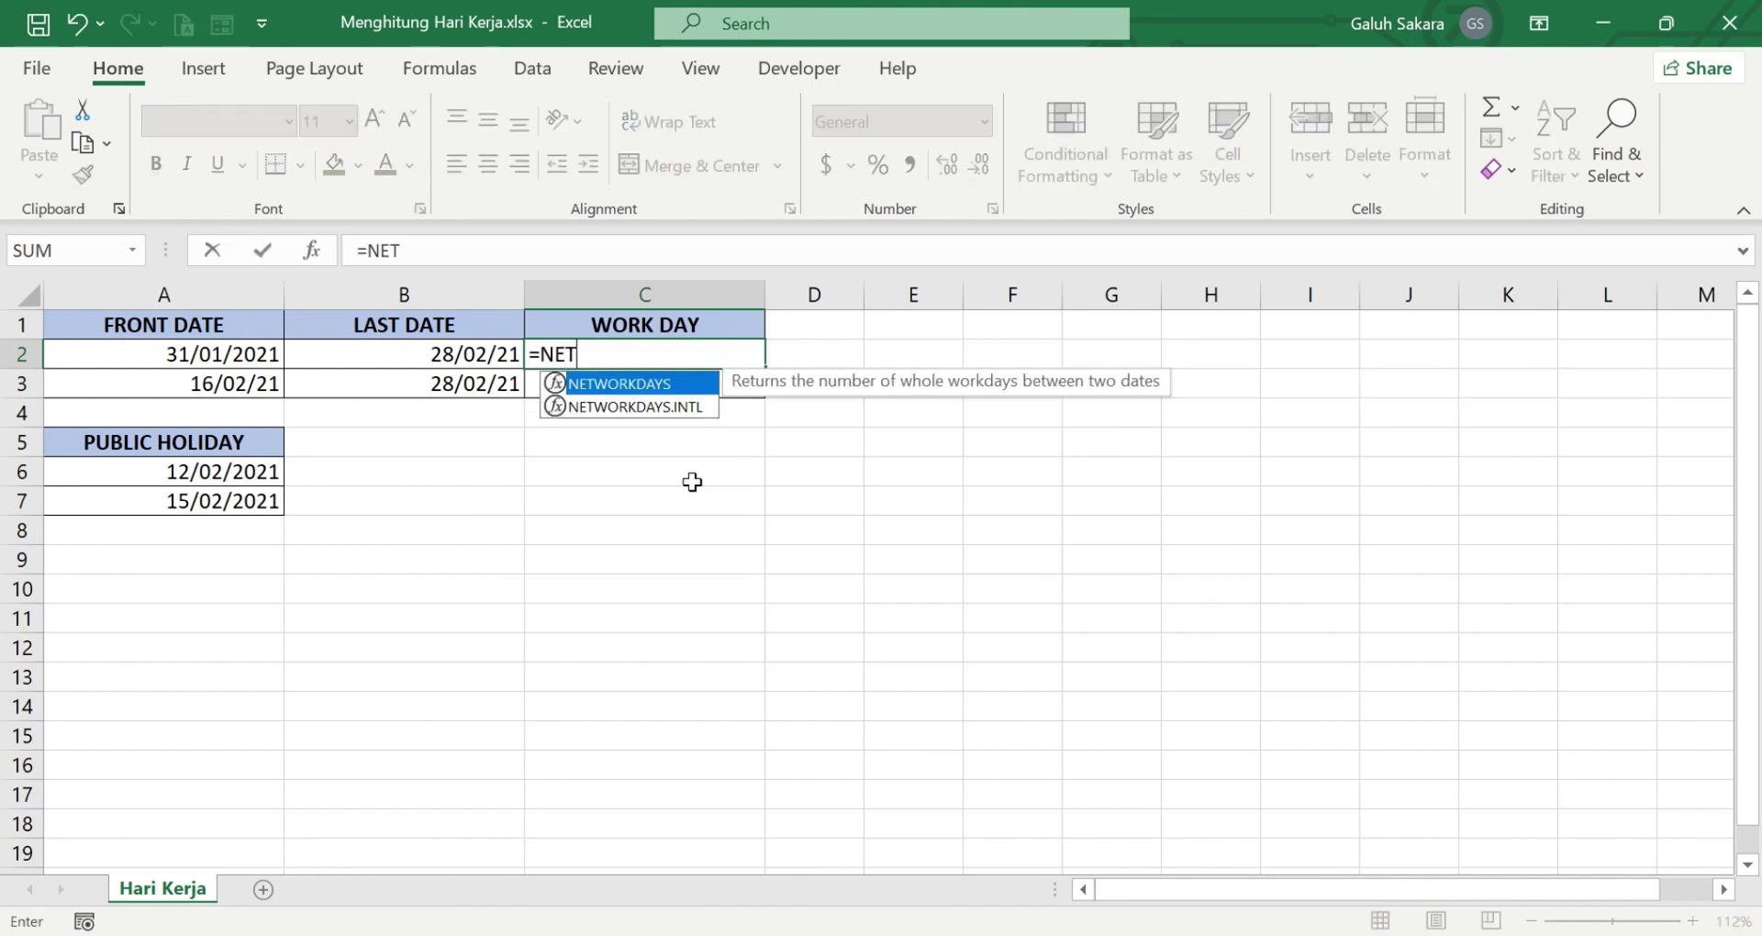
pyautogui.doubleClick(659, 387)
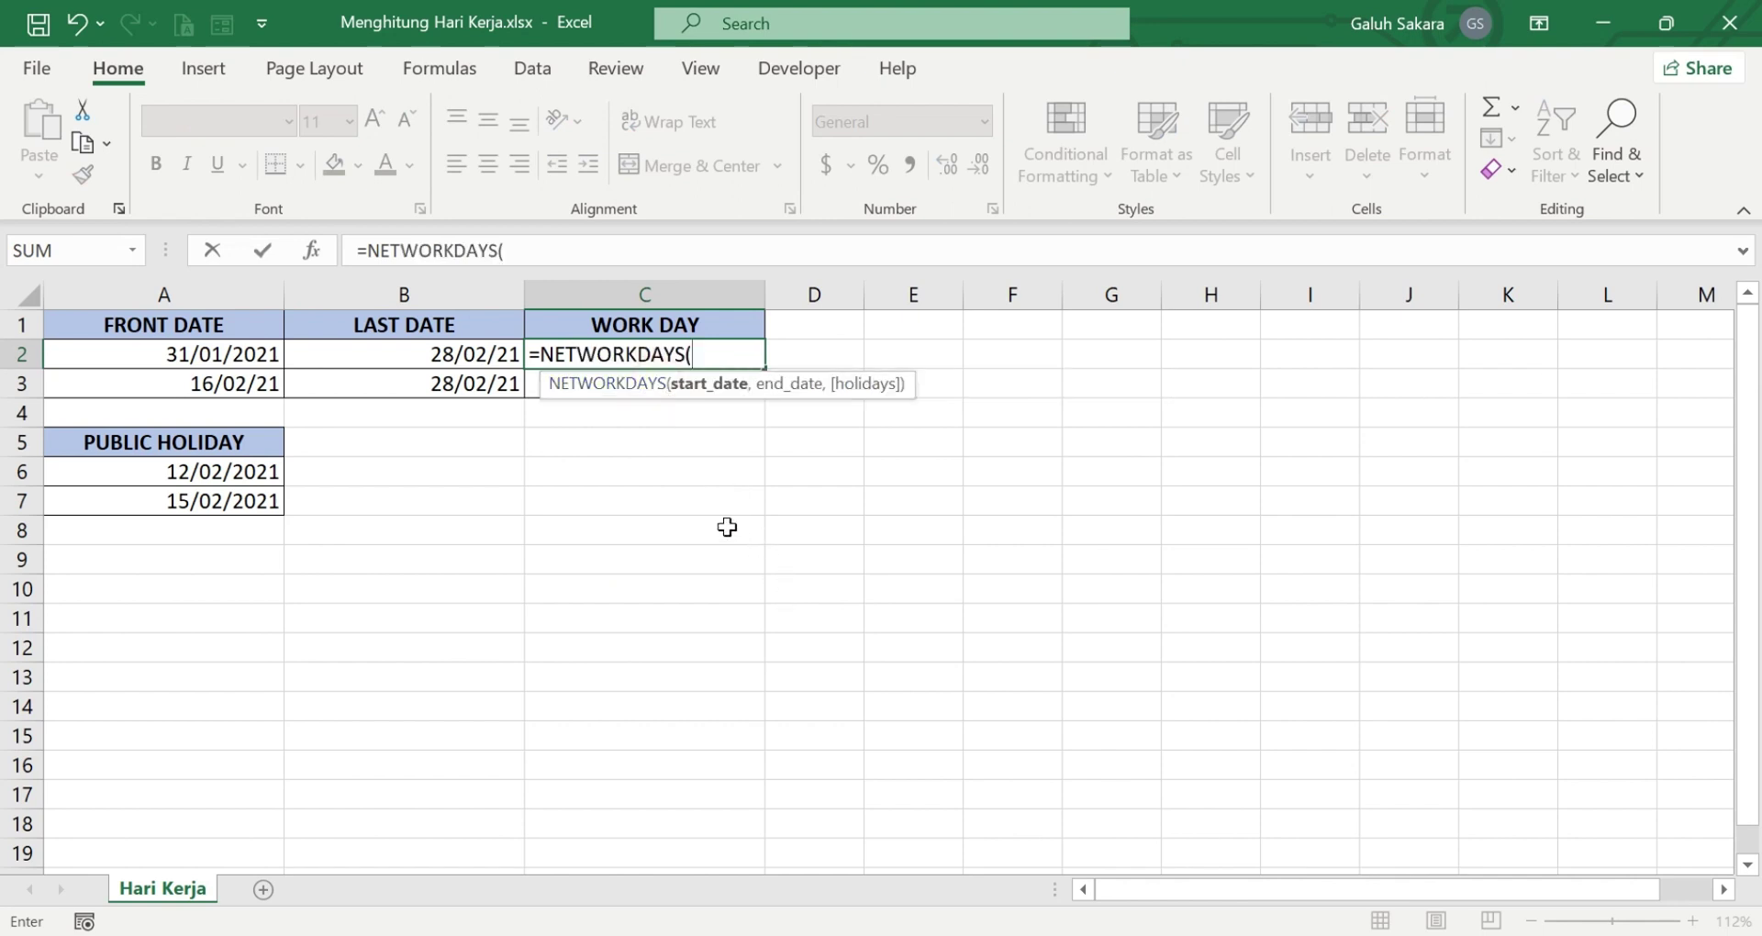
pyautogui.click(174, 360)
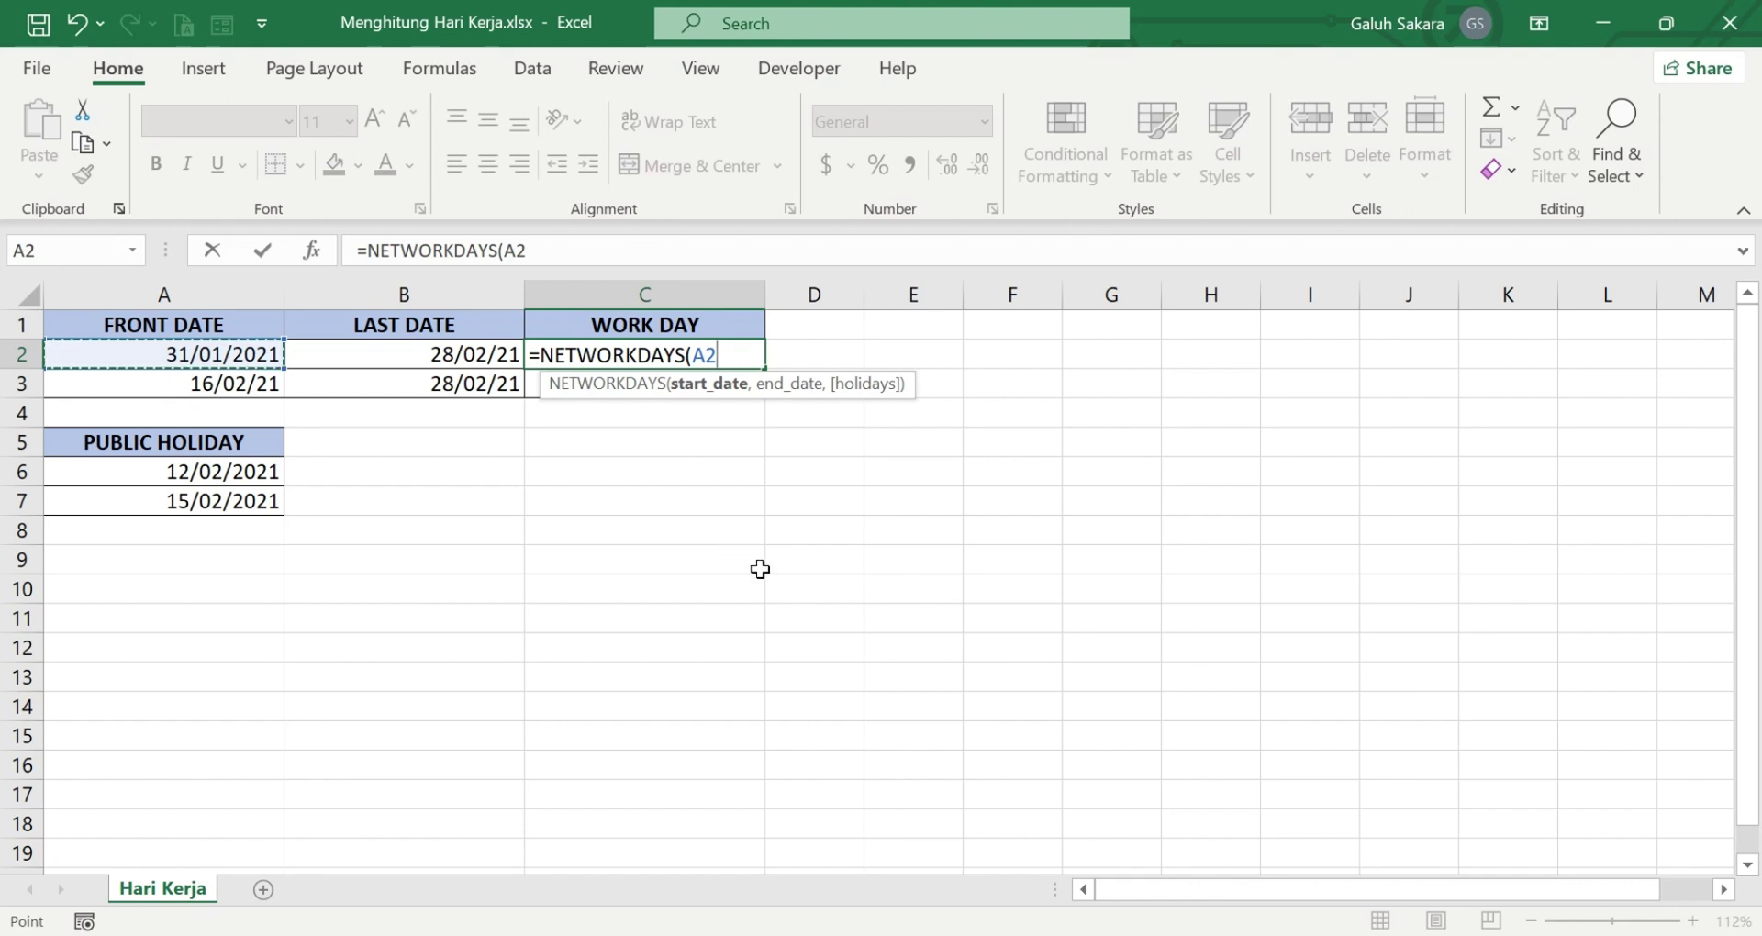
pyautogui.write(',')
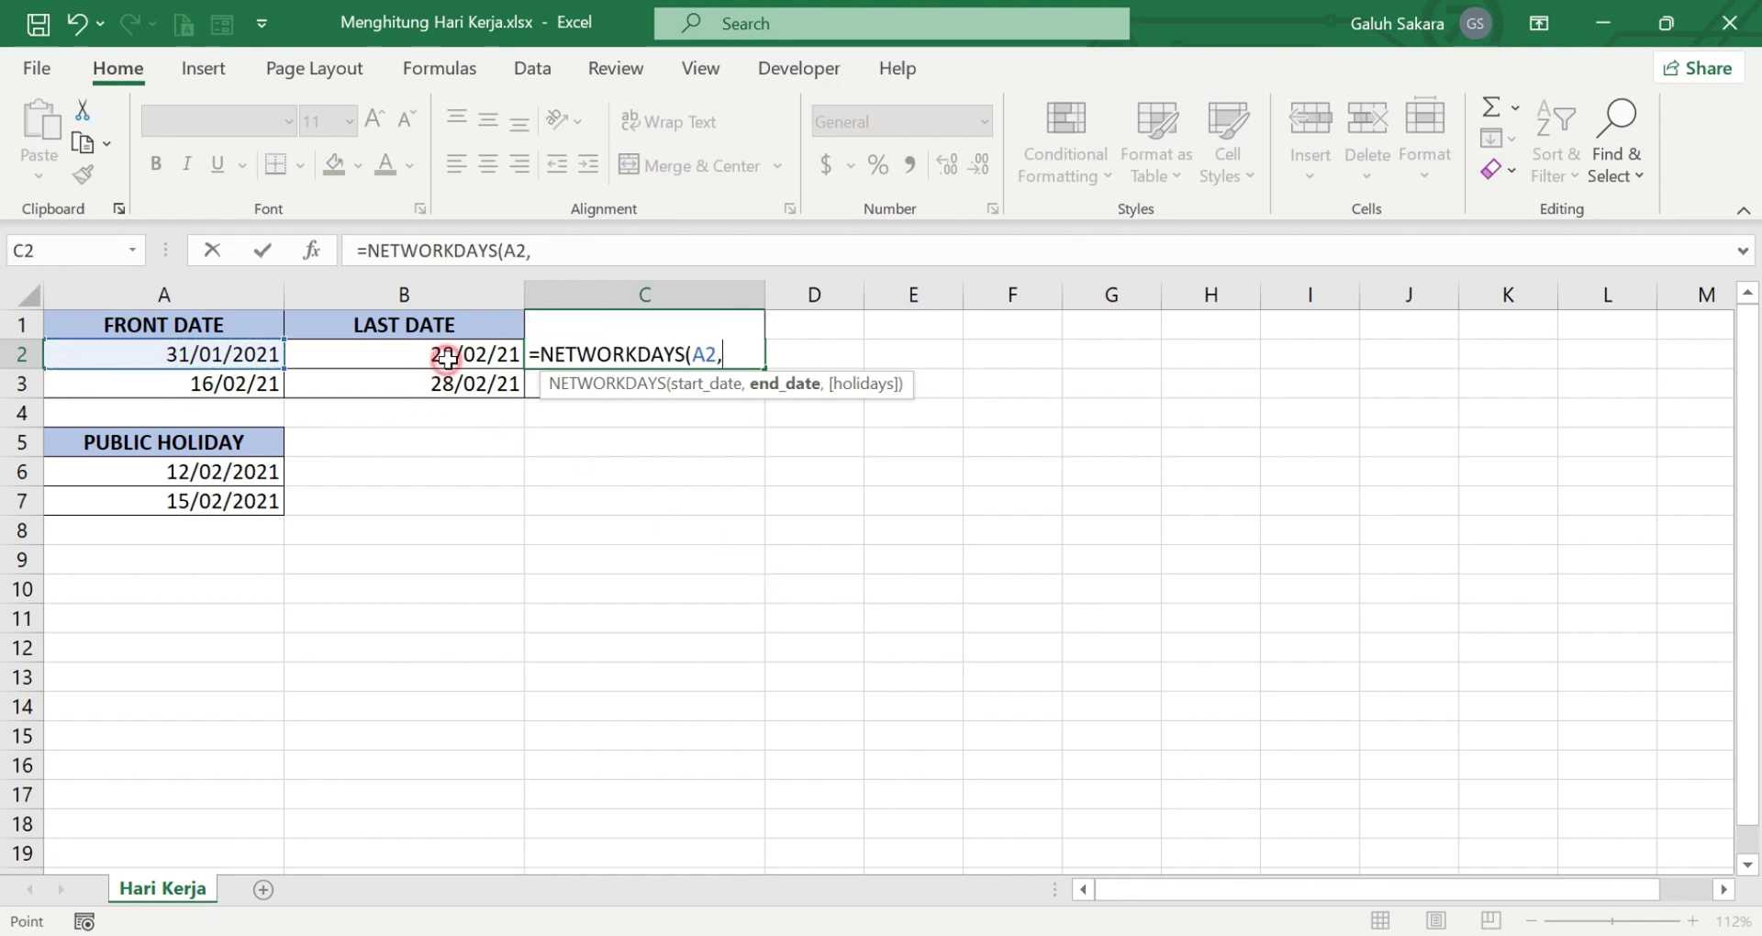
pyautogui.click(447, 359)
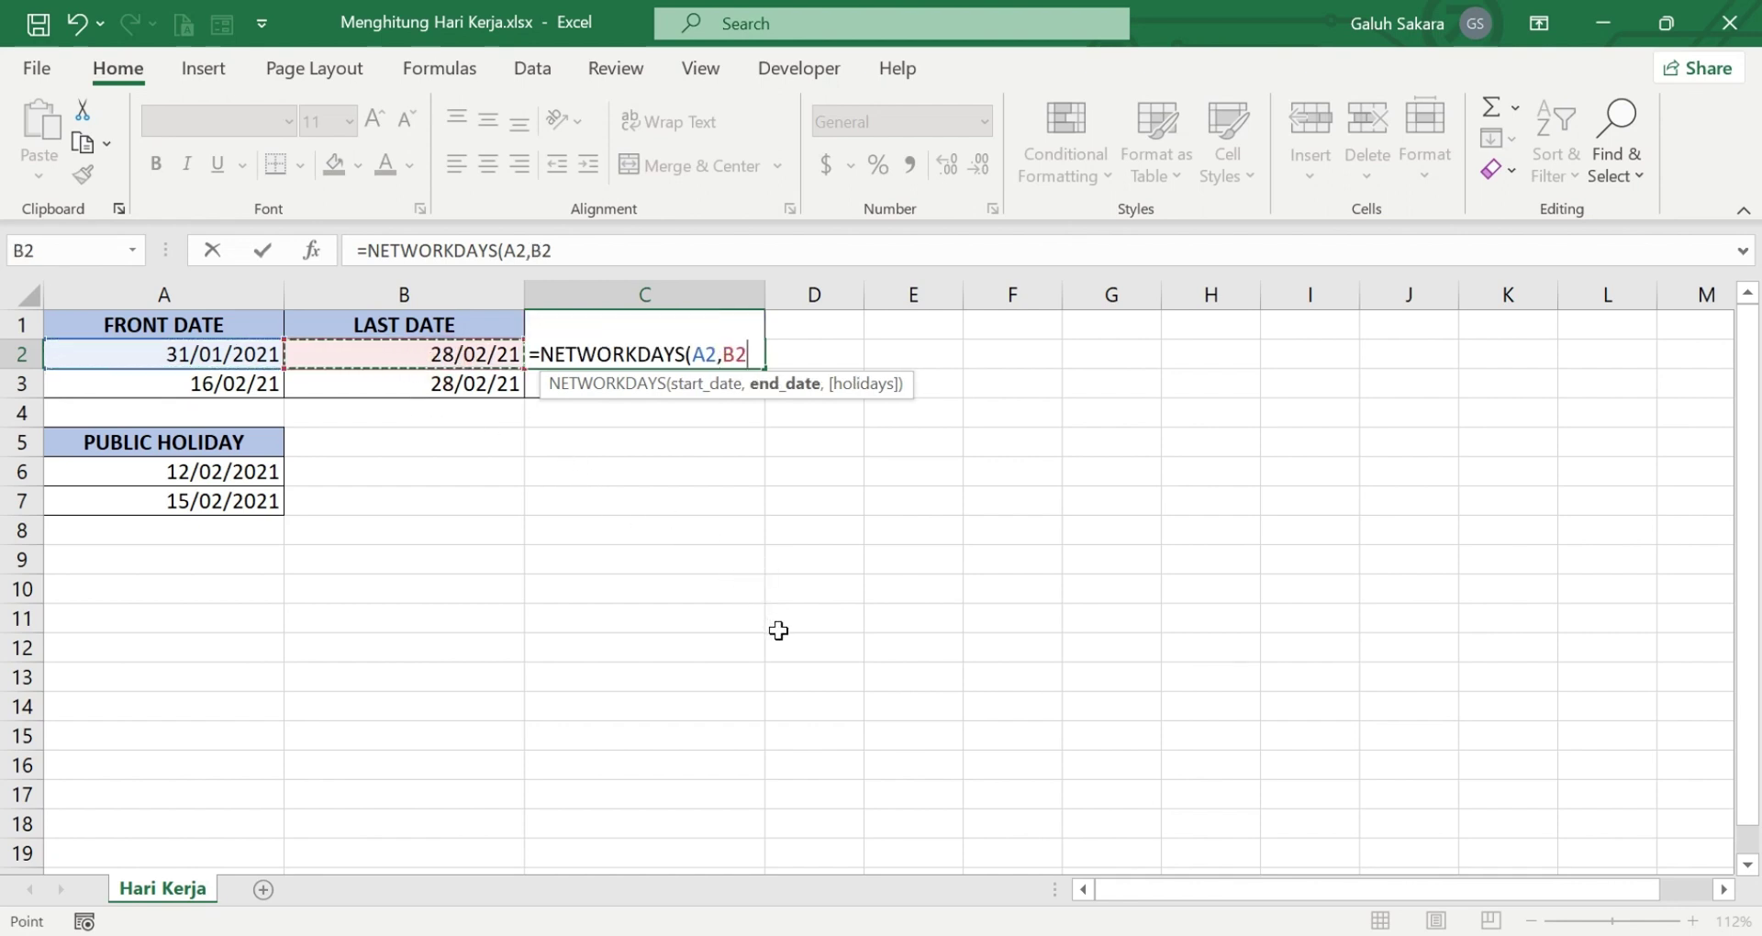
pyautogui.write(',')
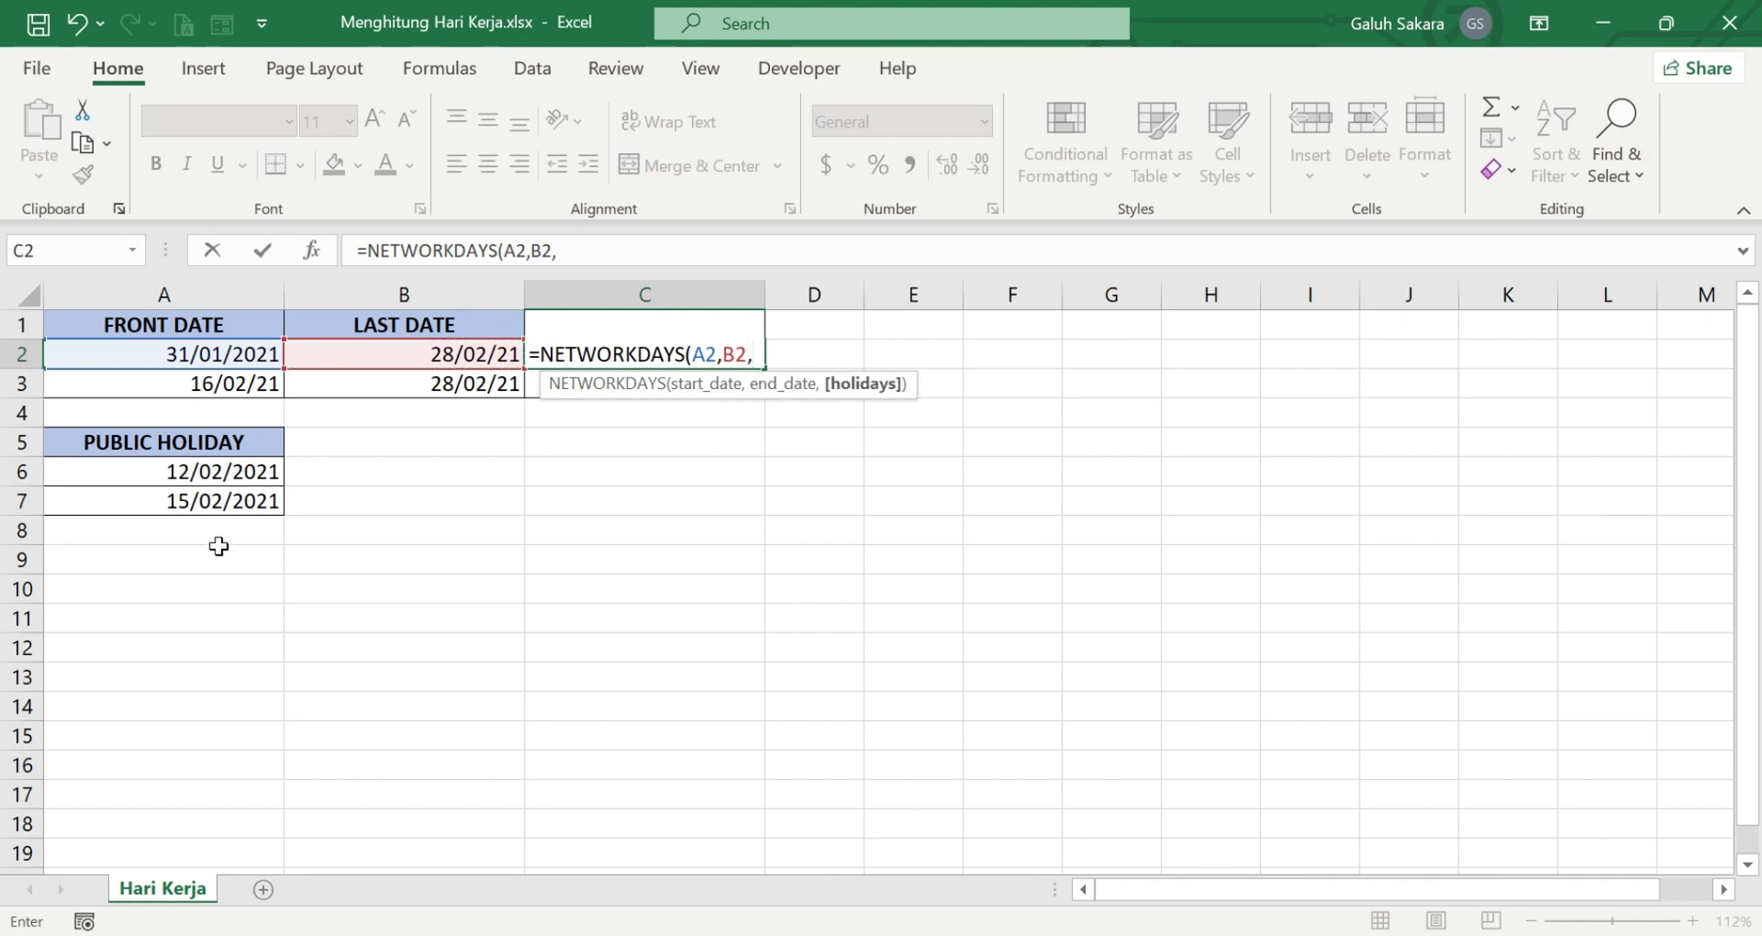
pyautogui.click(176, 472)
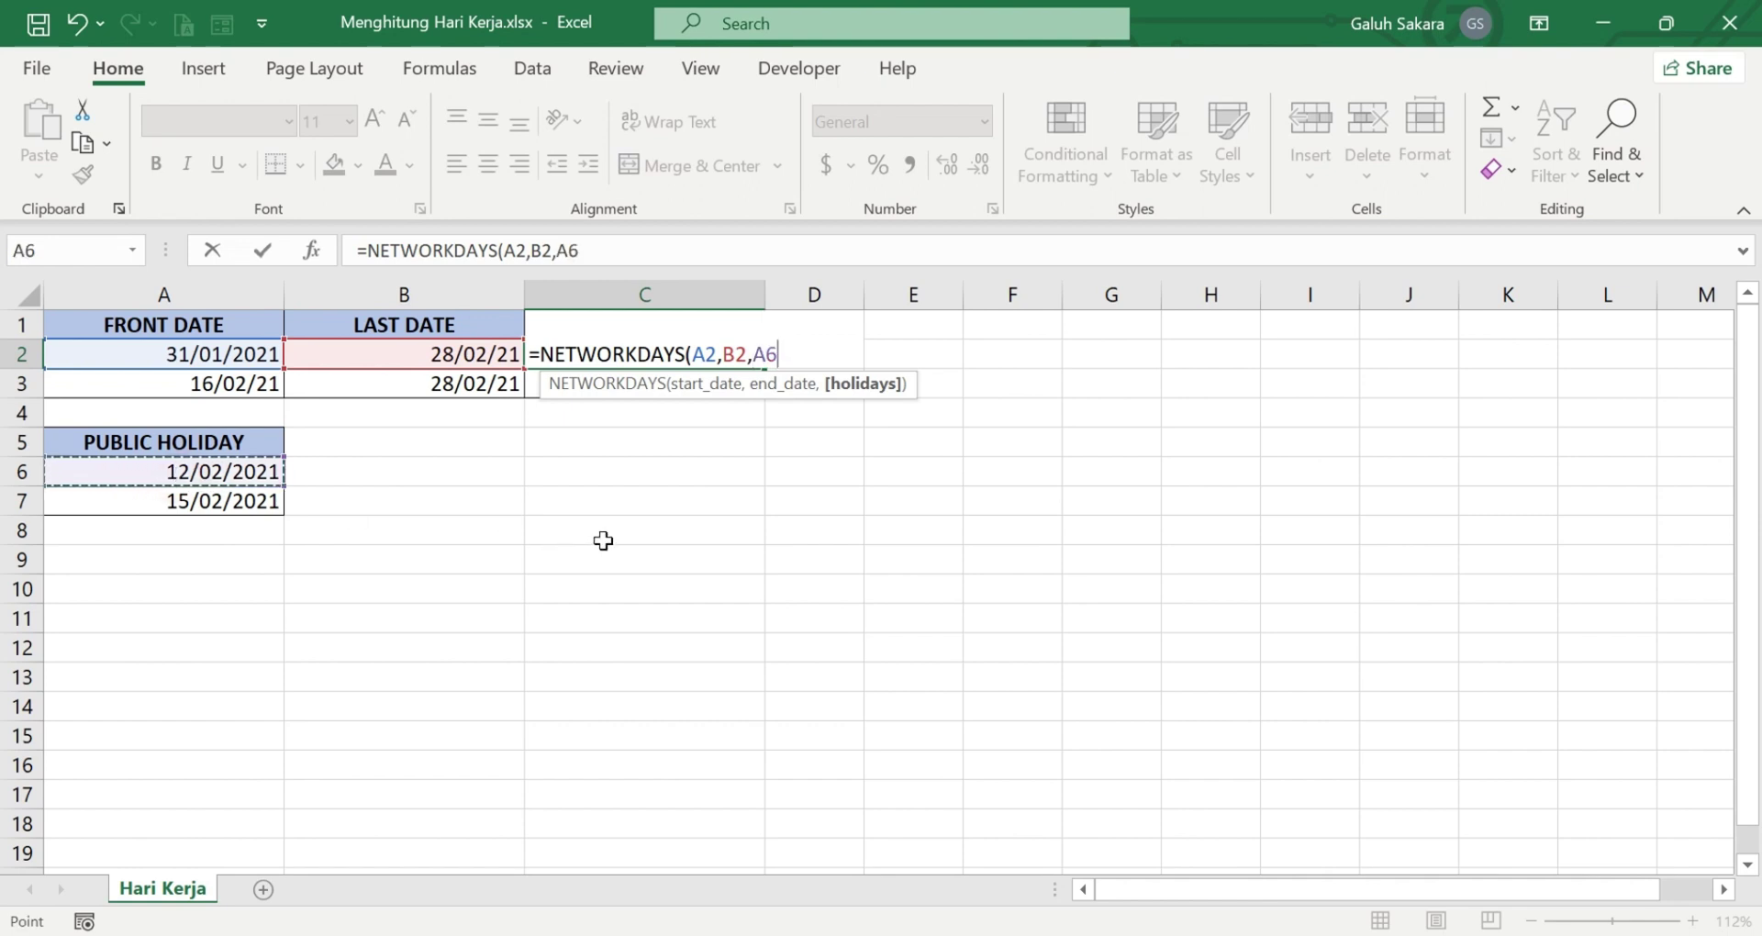
pyautogui.press('F4')
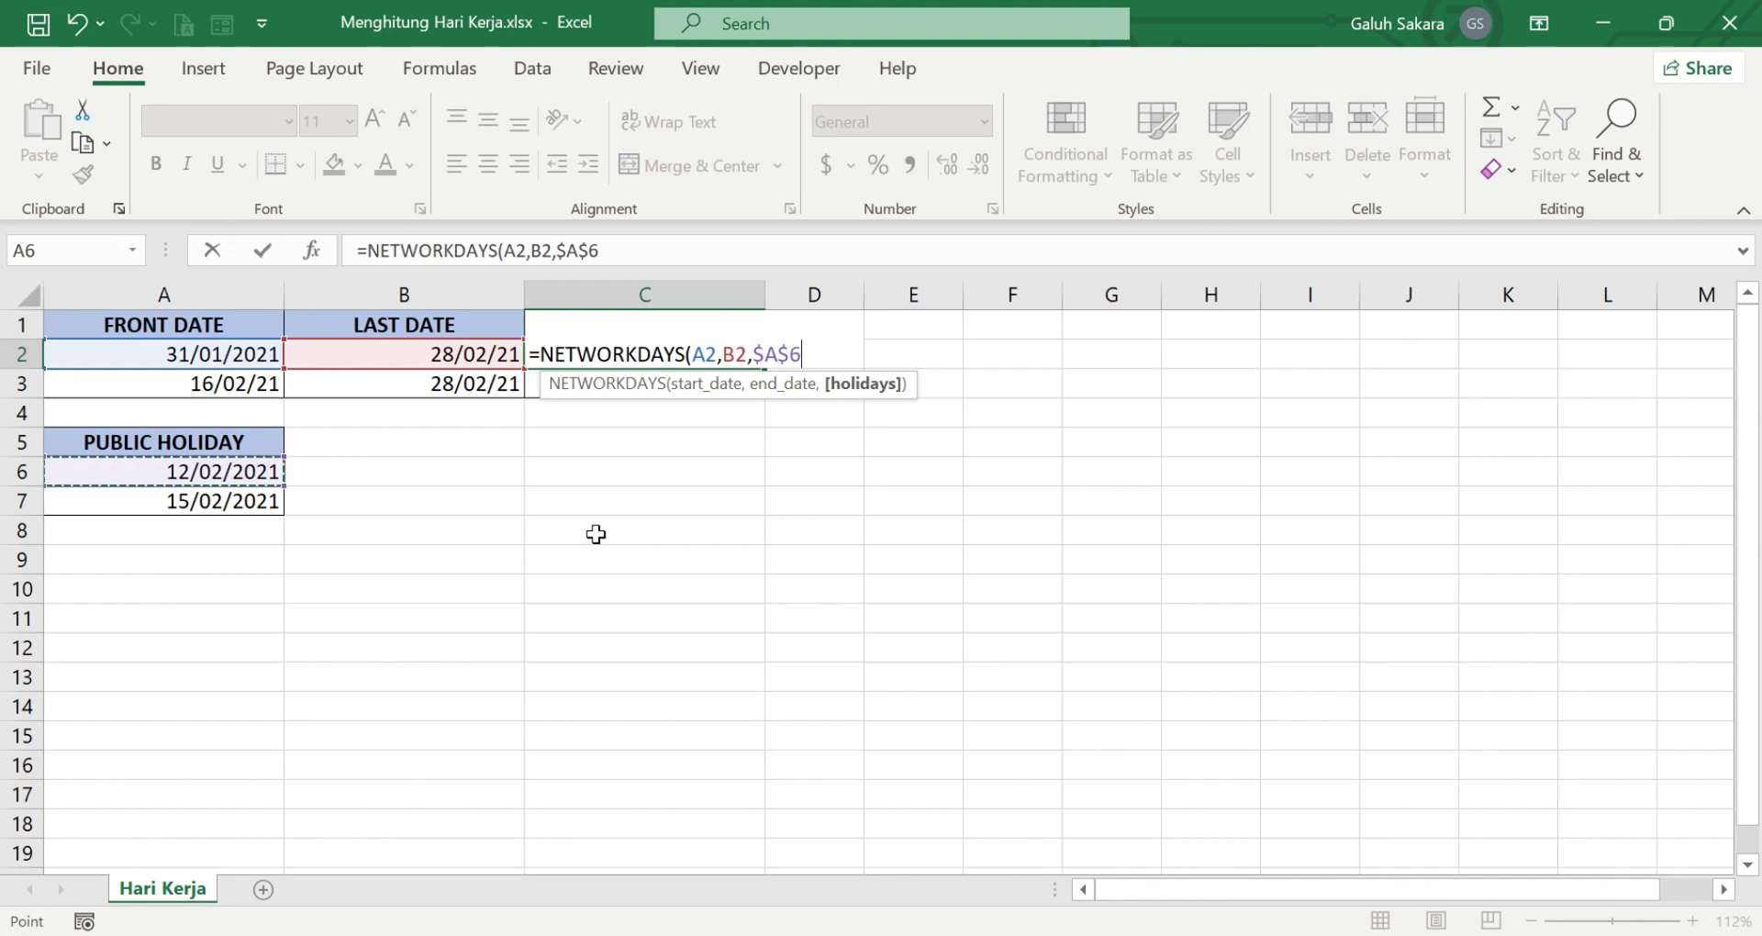
pyautogui.write(')')
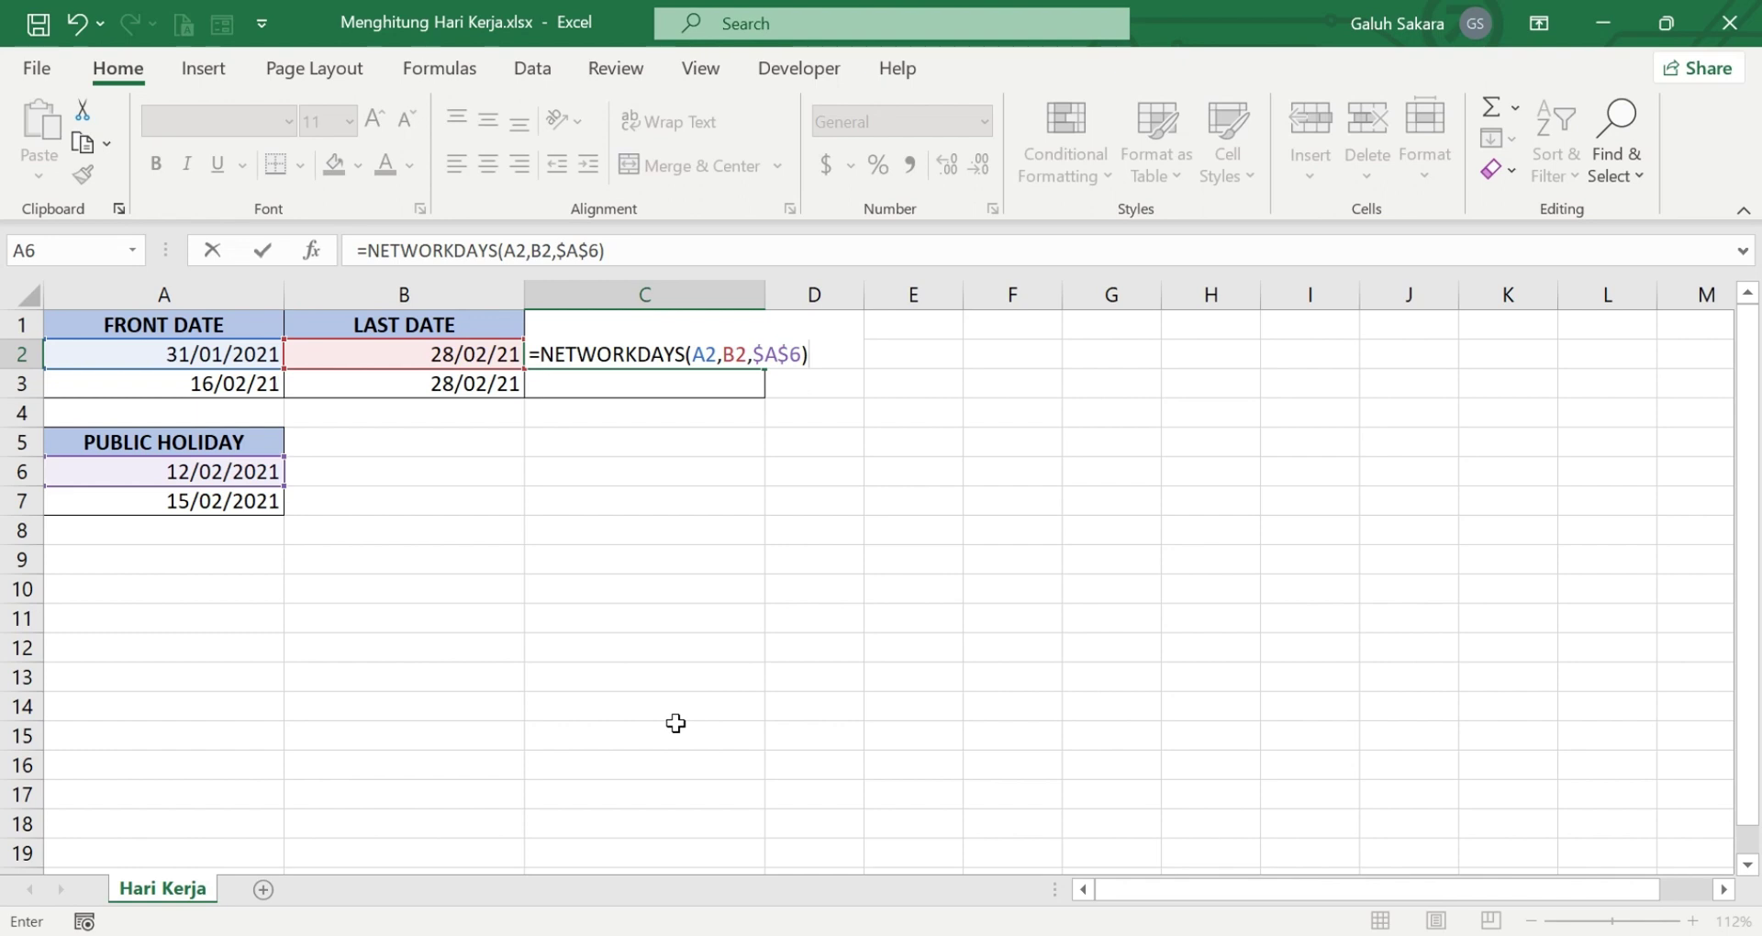
pyautogui.press('Return')
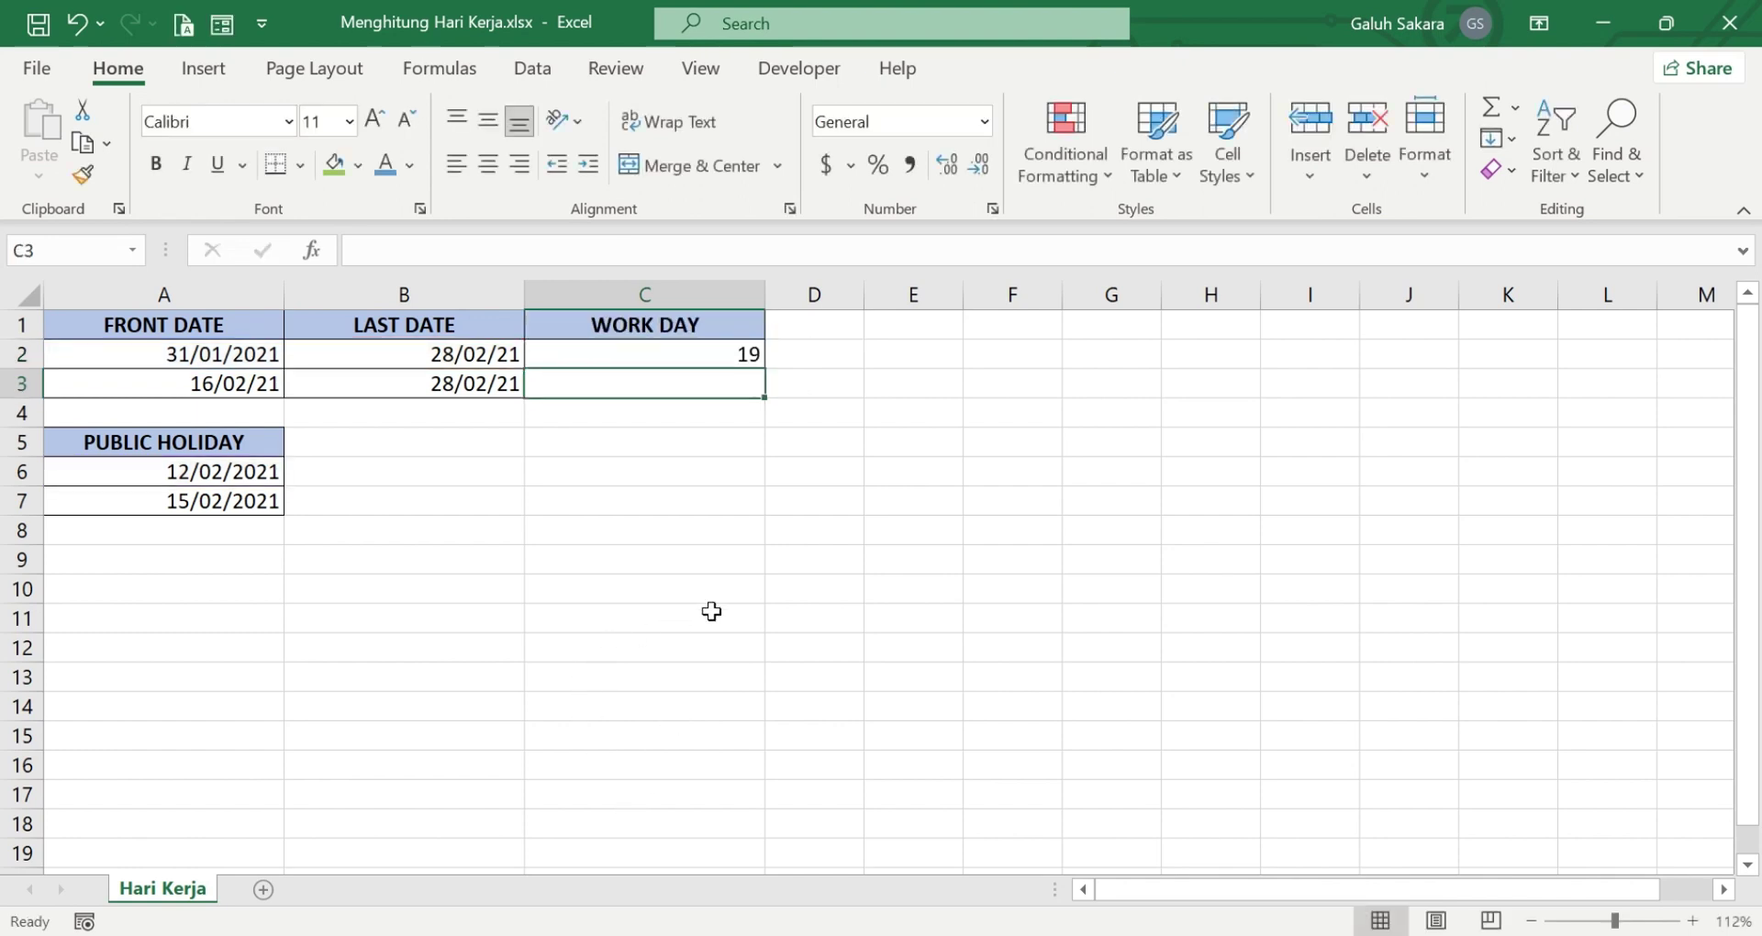
# Fill the work-day formula from C2 down to C3
pyautogui.click(647, 353)
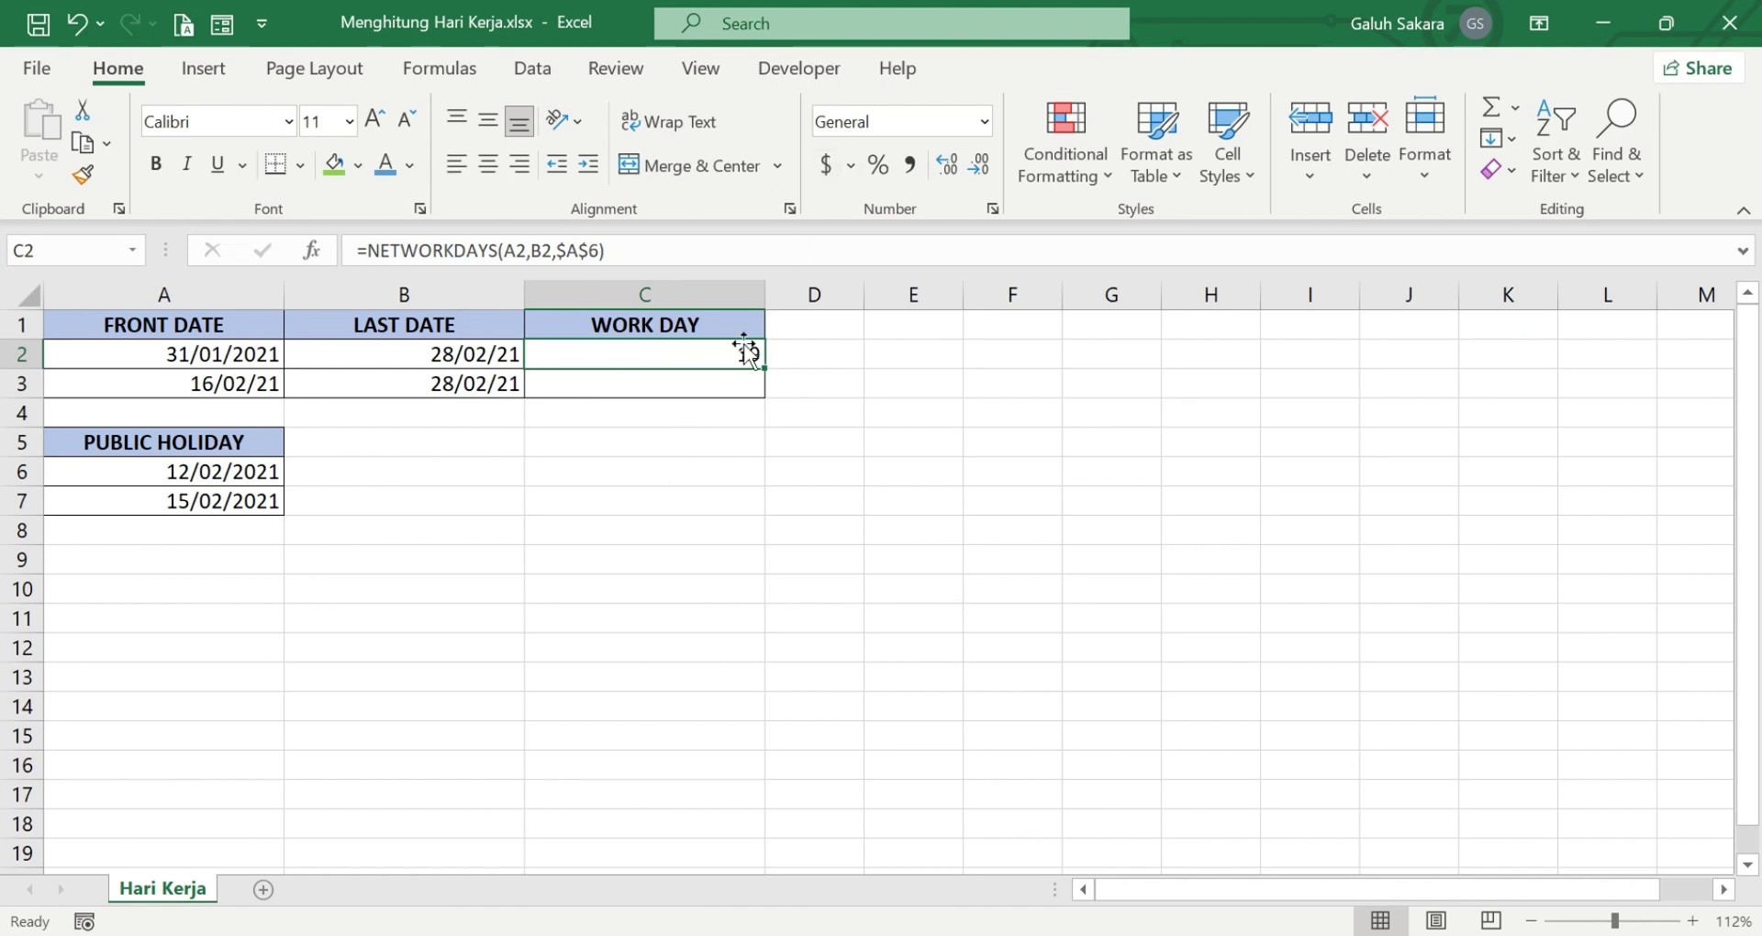
pyautogui.moveTo(767, 371); pyautogui.dragTo(755, 404)
pyautogui.click(716, 491)
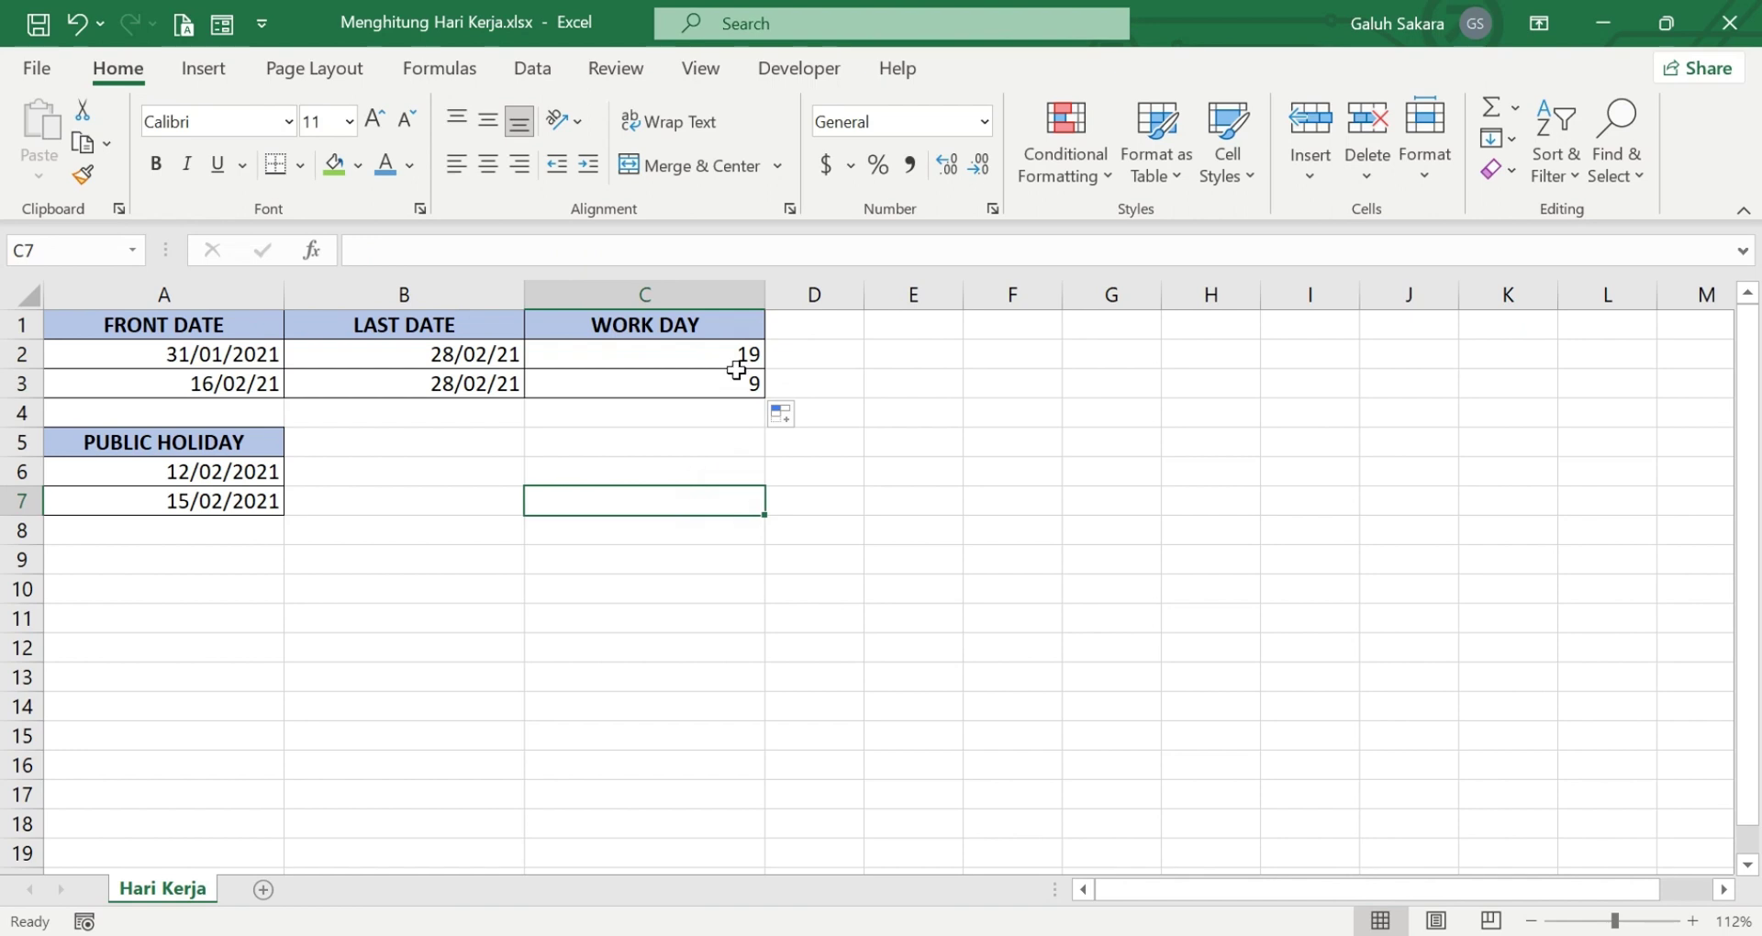
# Check which holiday the copied formula in C3 references against the second public holiday in A7
pyautogui.click(734, 387)
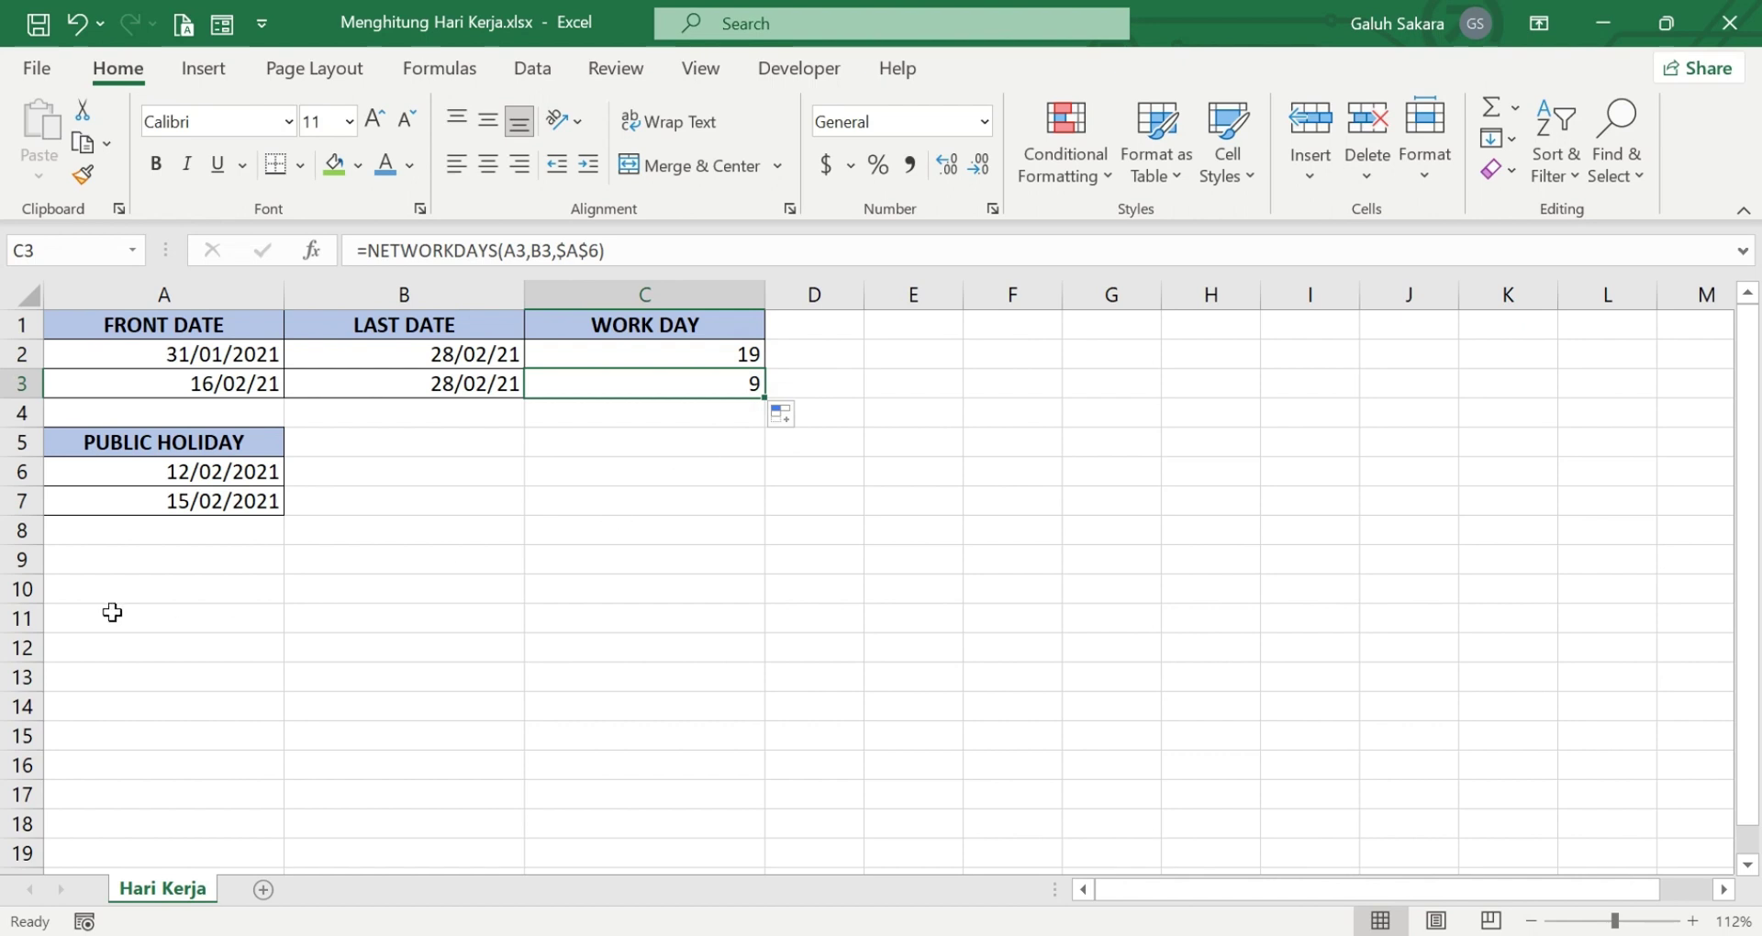
pyautogui.click(193, 503)
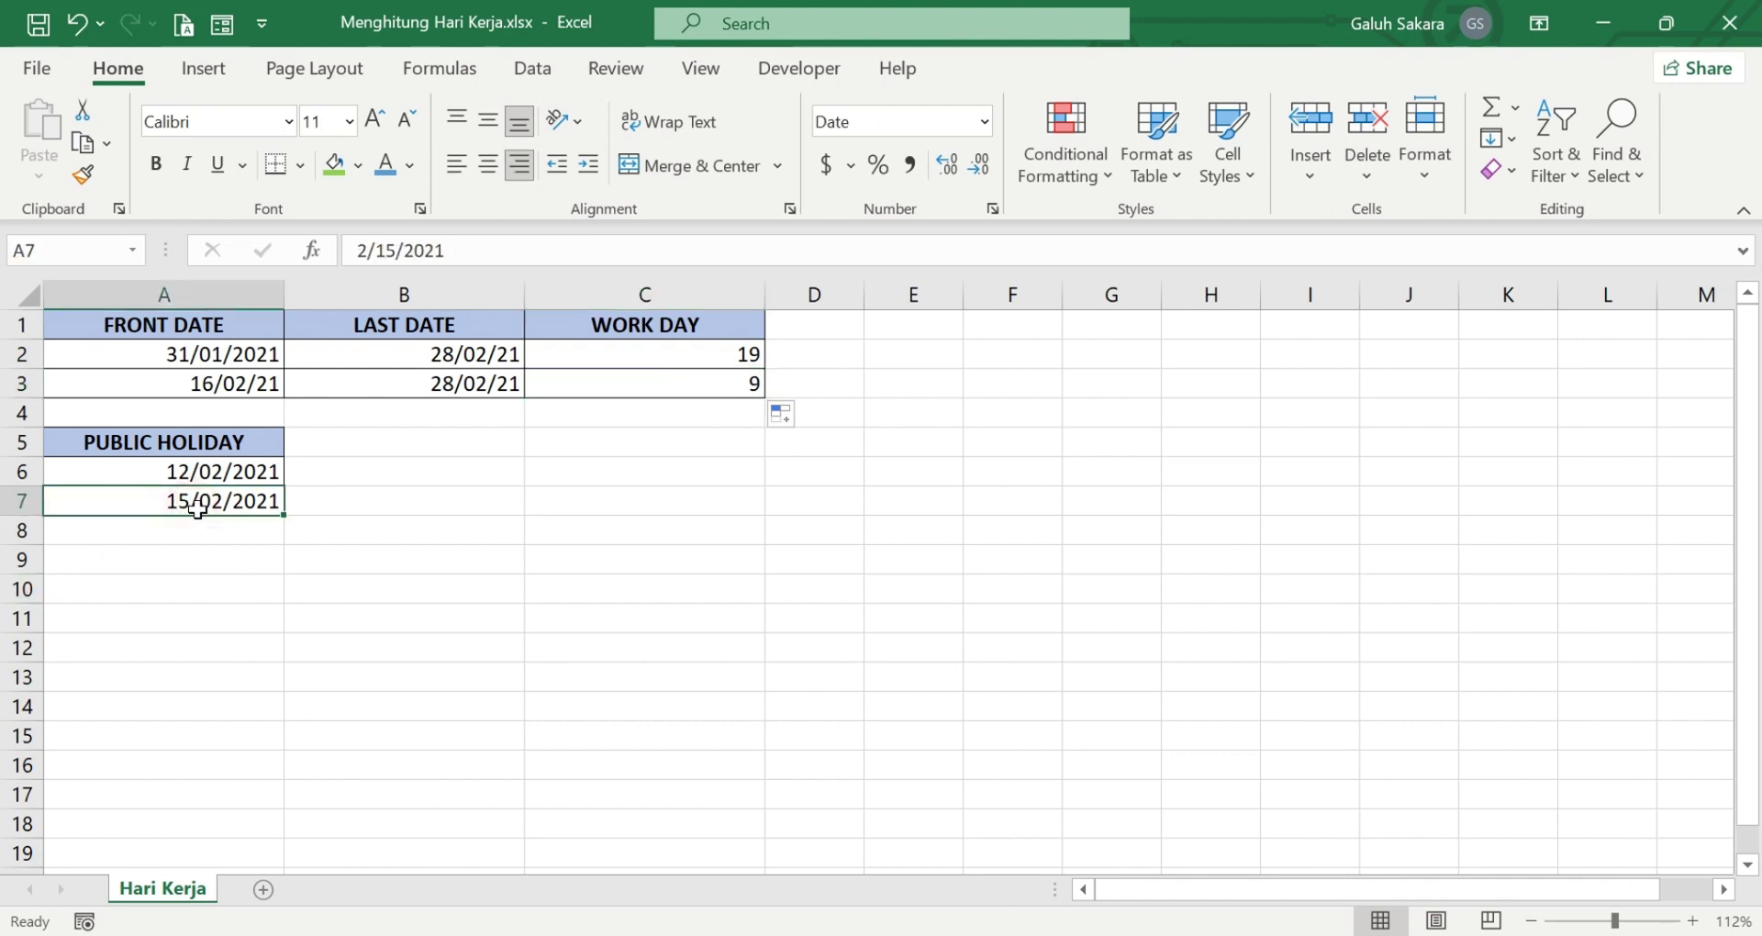
pyautogui.click(398, 472)
pyautogui.click(240, 520)
pyautogui.click(271, 503)
pyautogui.click(709, 380)
# Clear the work-day formulas from C2 and C3
pyautogui.click(714, 354)
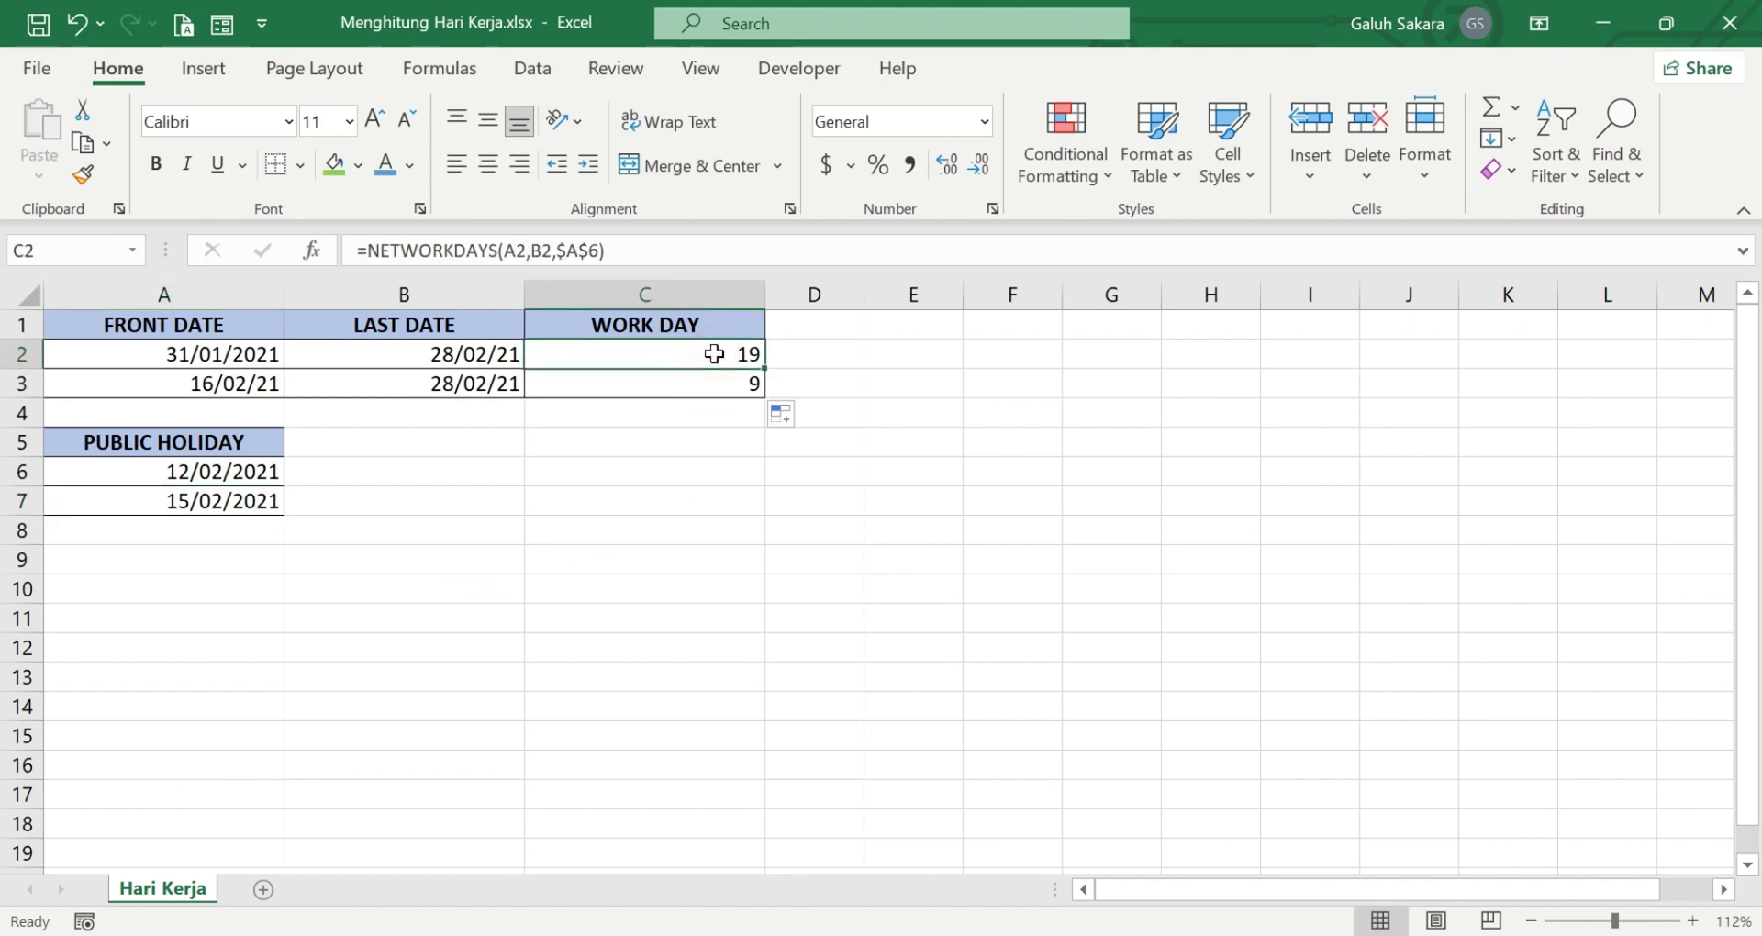
pyautogui.press('BackSpace')
pyautogui.click(700, 381)
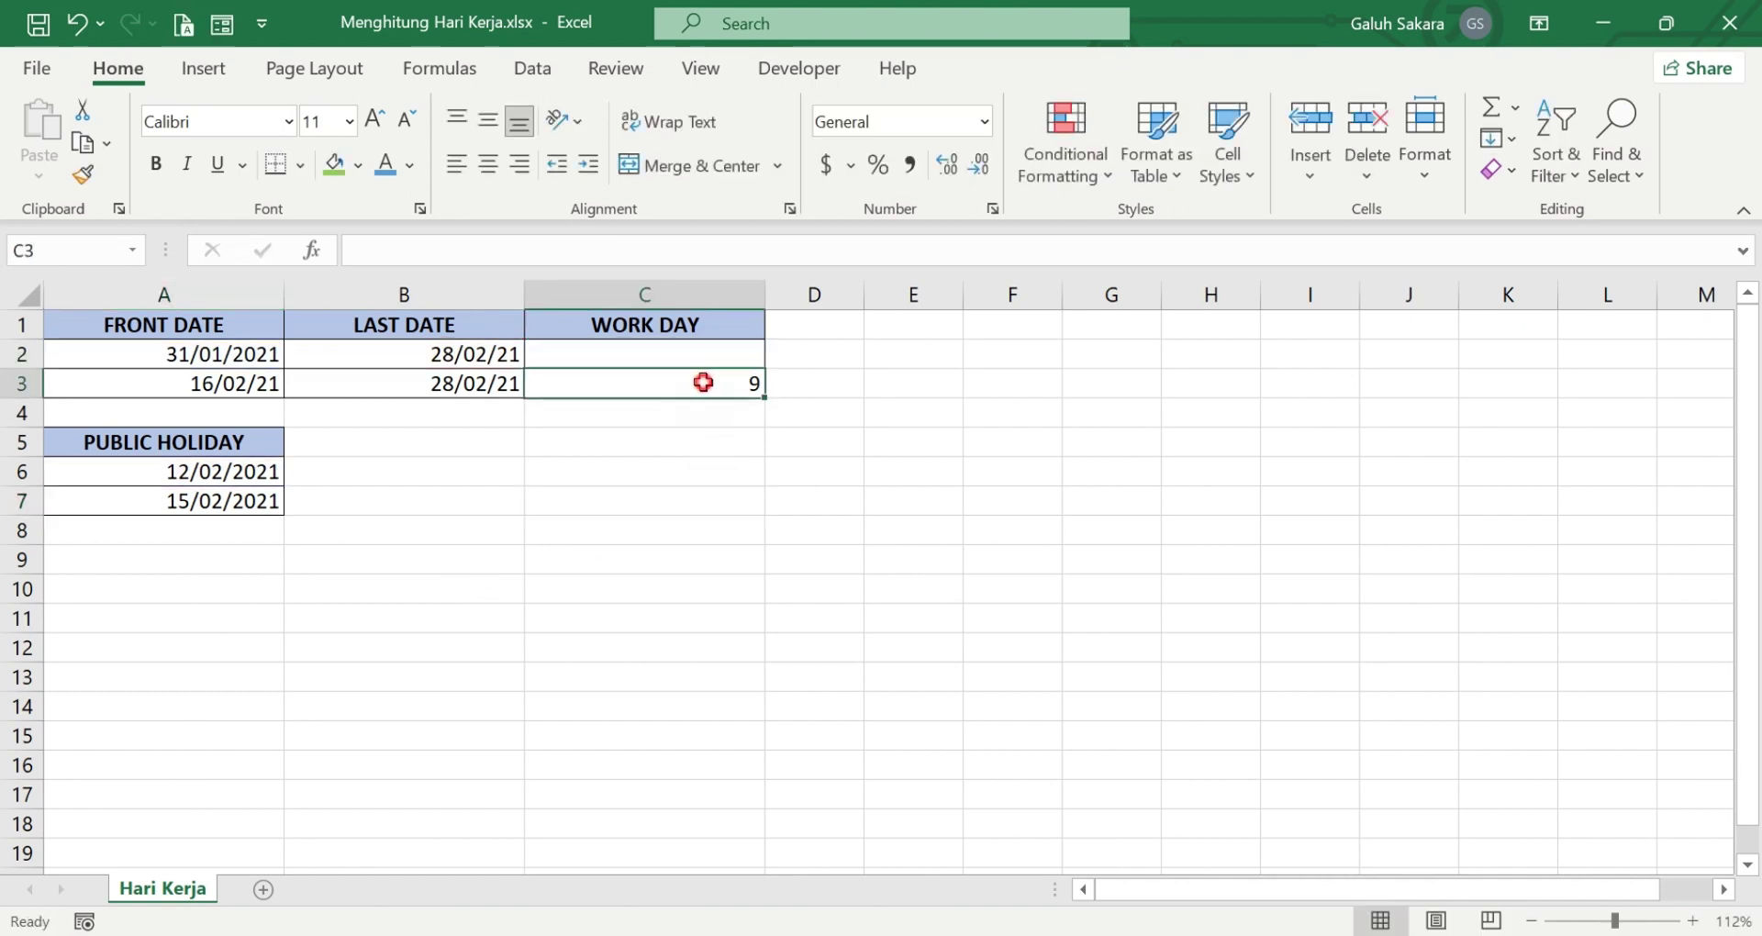
pyautogui.press('BackSpace')
pyautogui.click(751, 499)
# Enter =NETWORKDAYS(A1,B2,$A$6:$A$7) in C2, with both public holidays as an absolute range, and reselect the cell
pyautogui.click(694, 360)
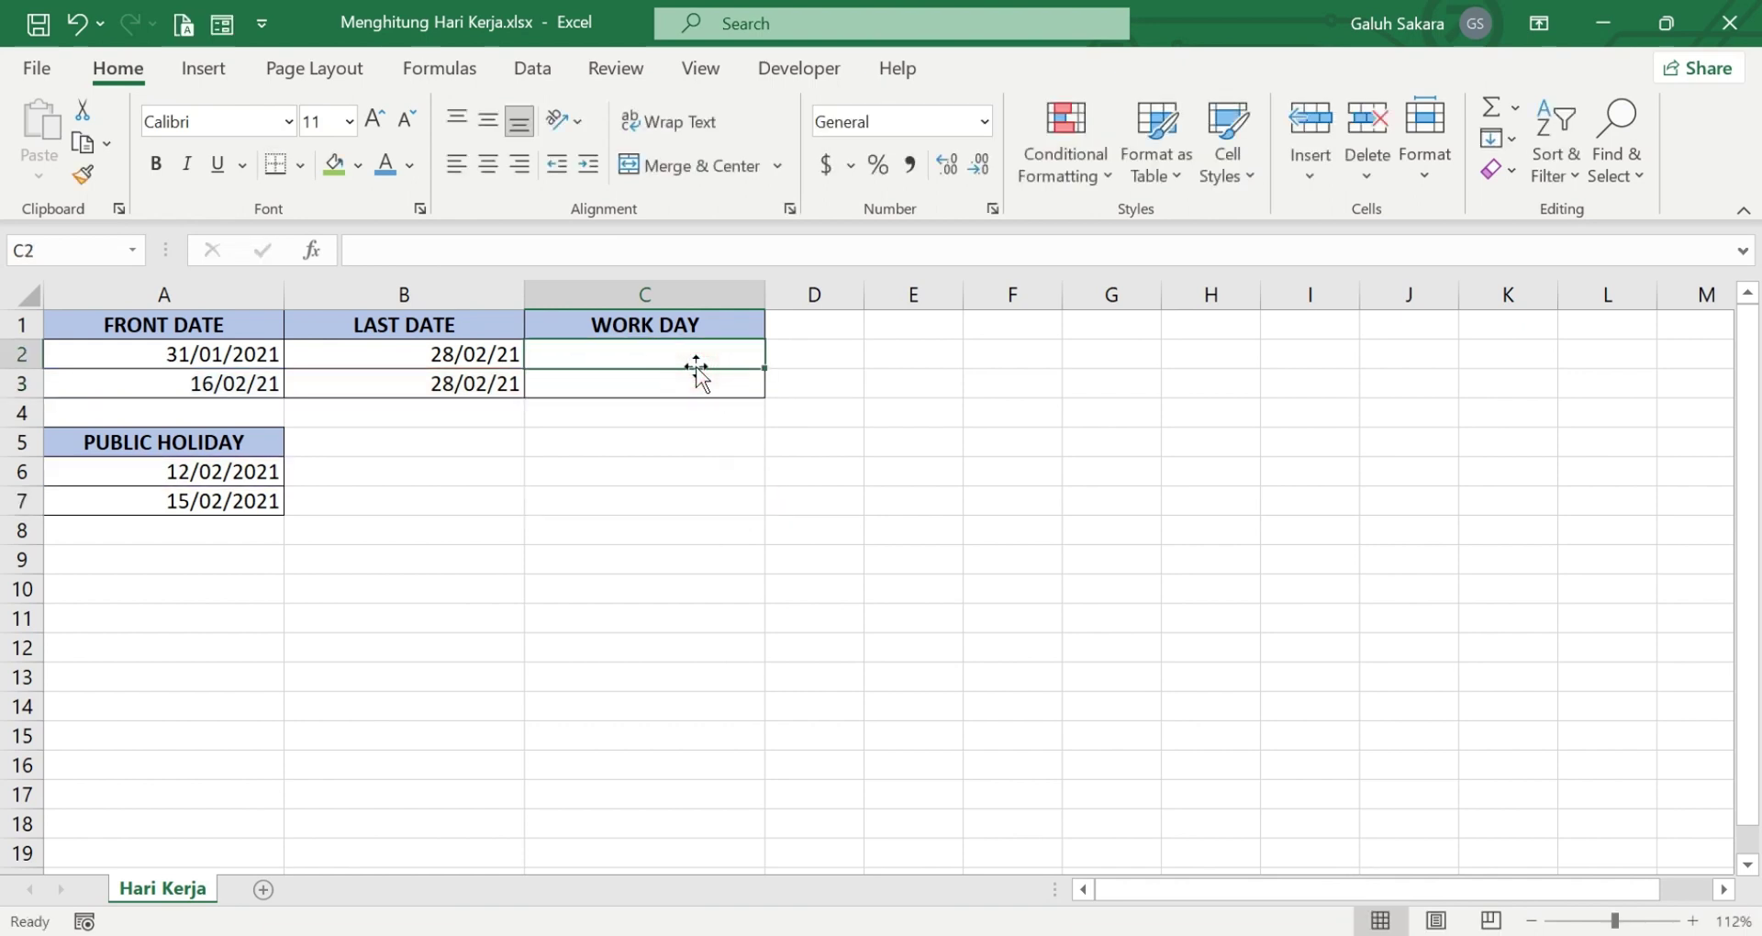
pyautogui.write('=netw')
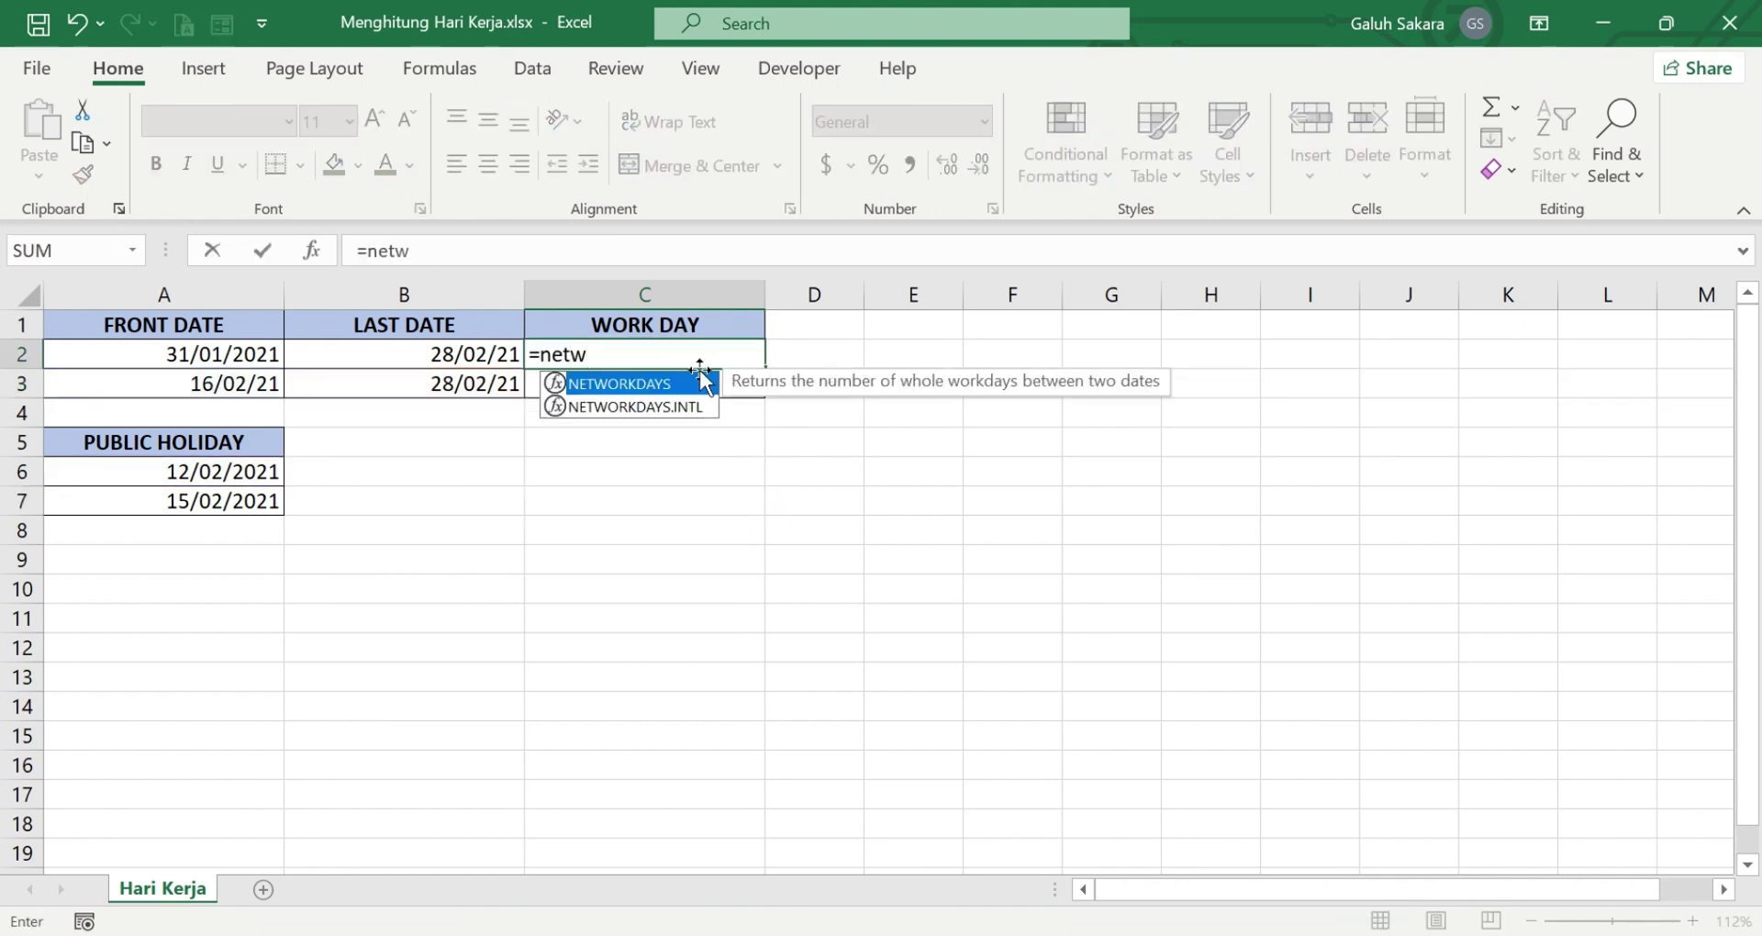
pyautogui.press('Tab')
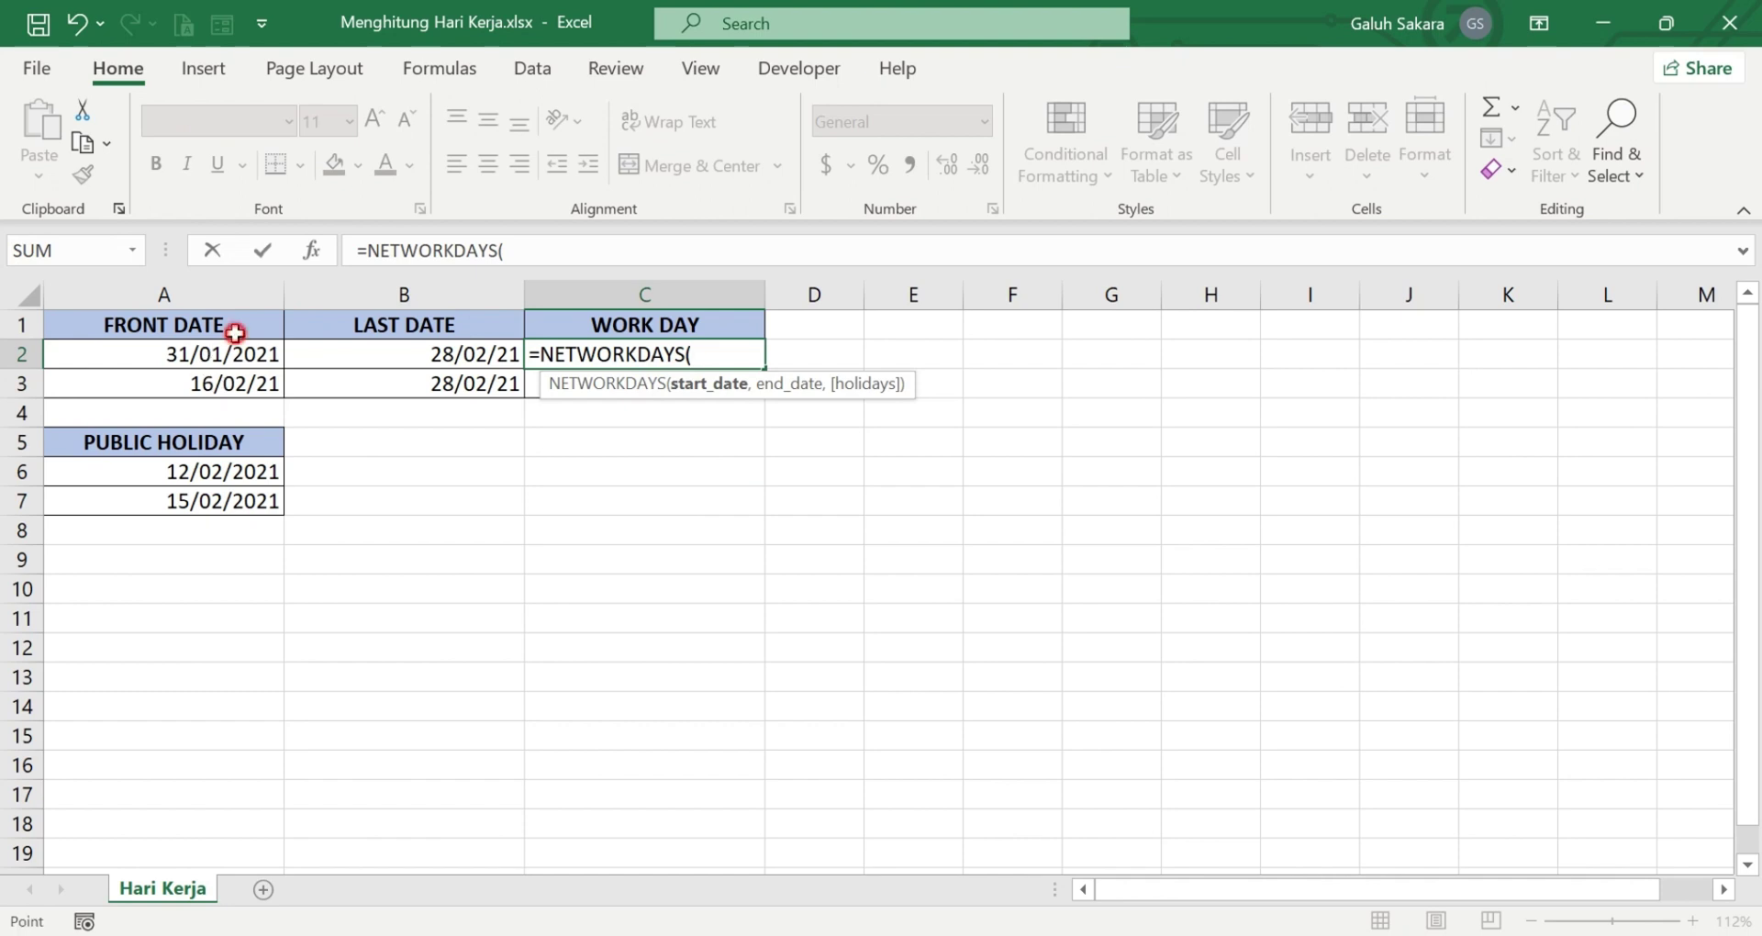
pyautogui.click(234, 332)
pyautogui.write(',')
pyautogui.click(417, 354)
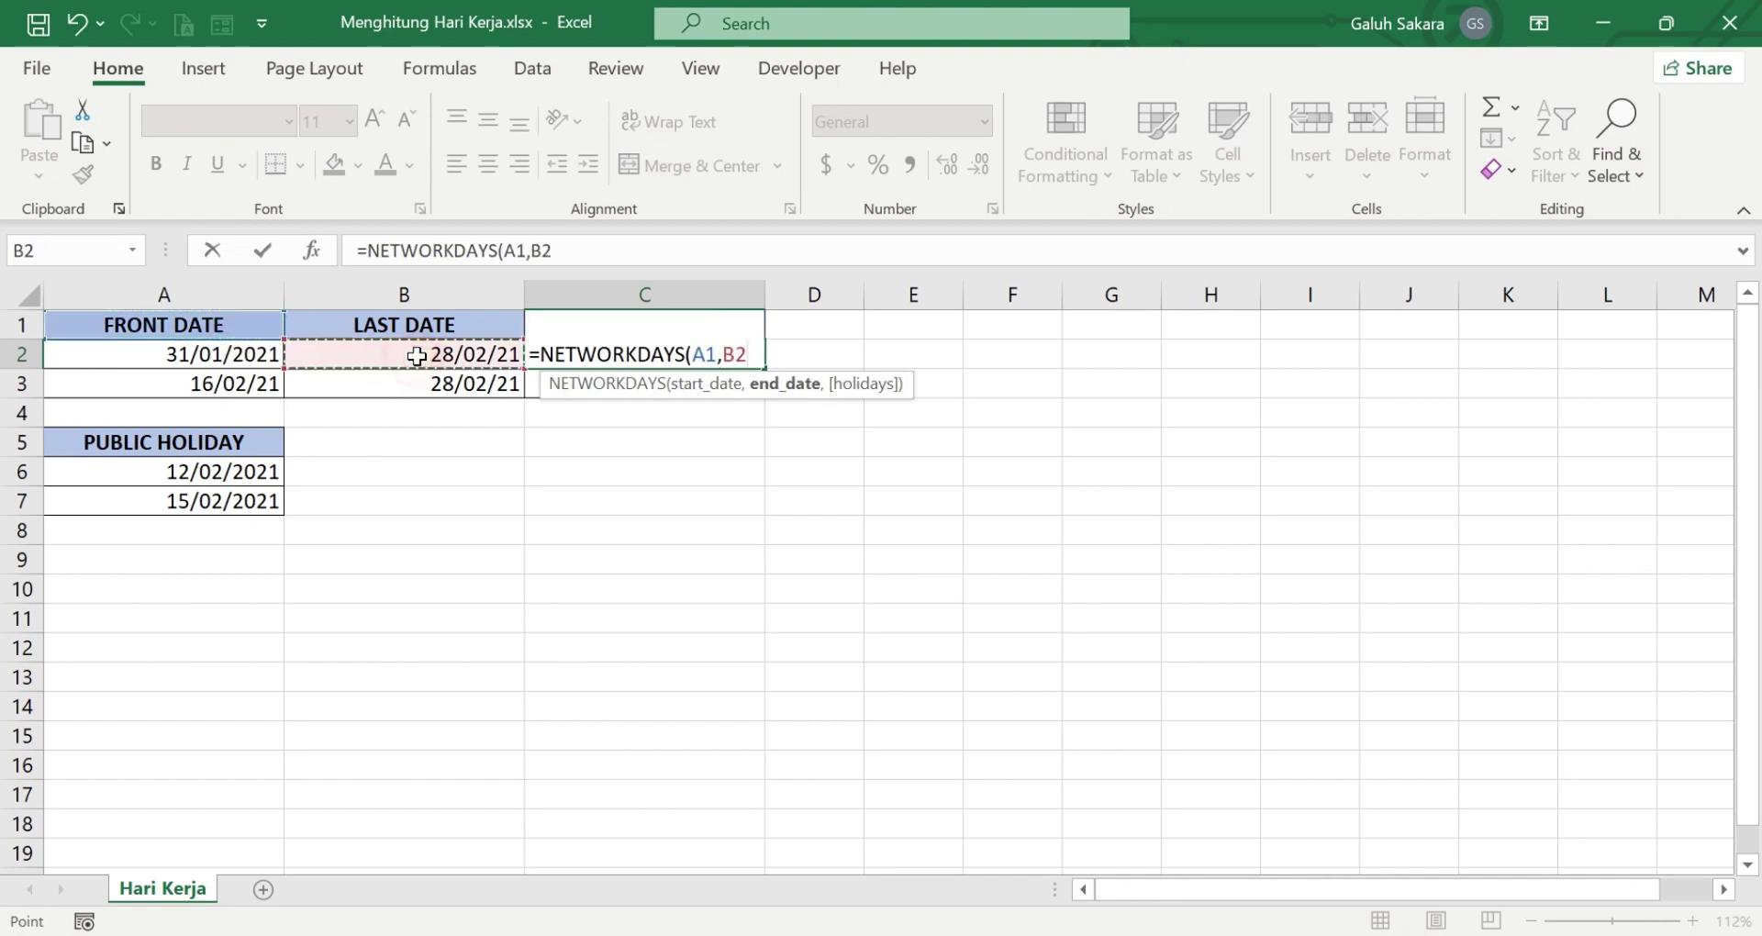
pyautogui.write(',')
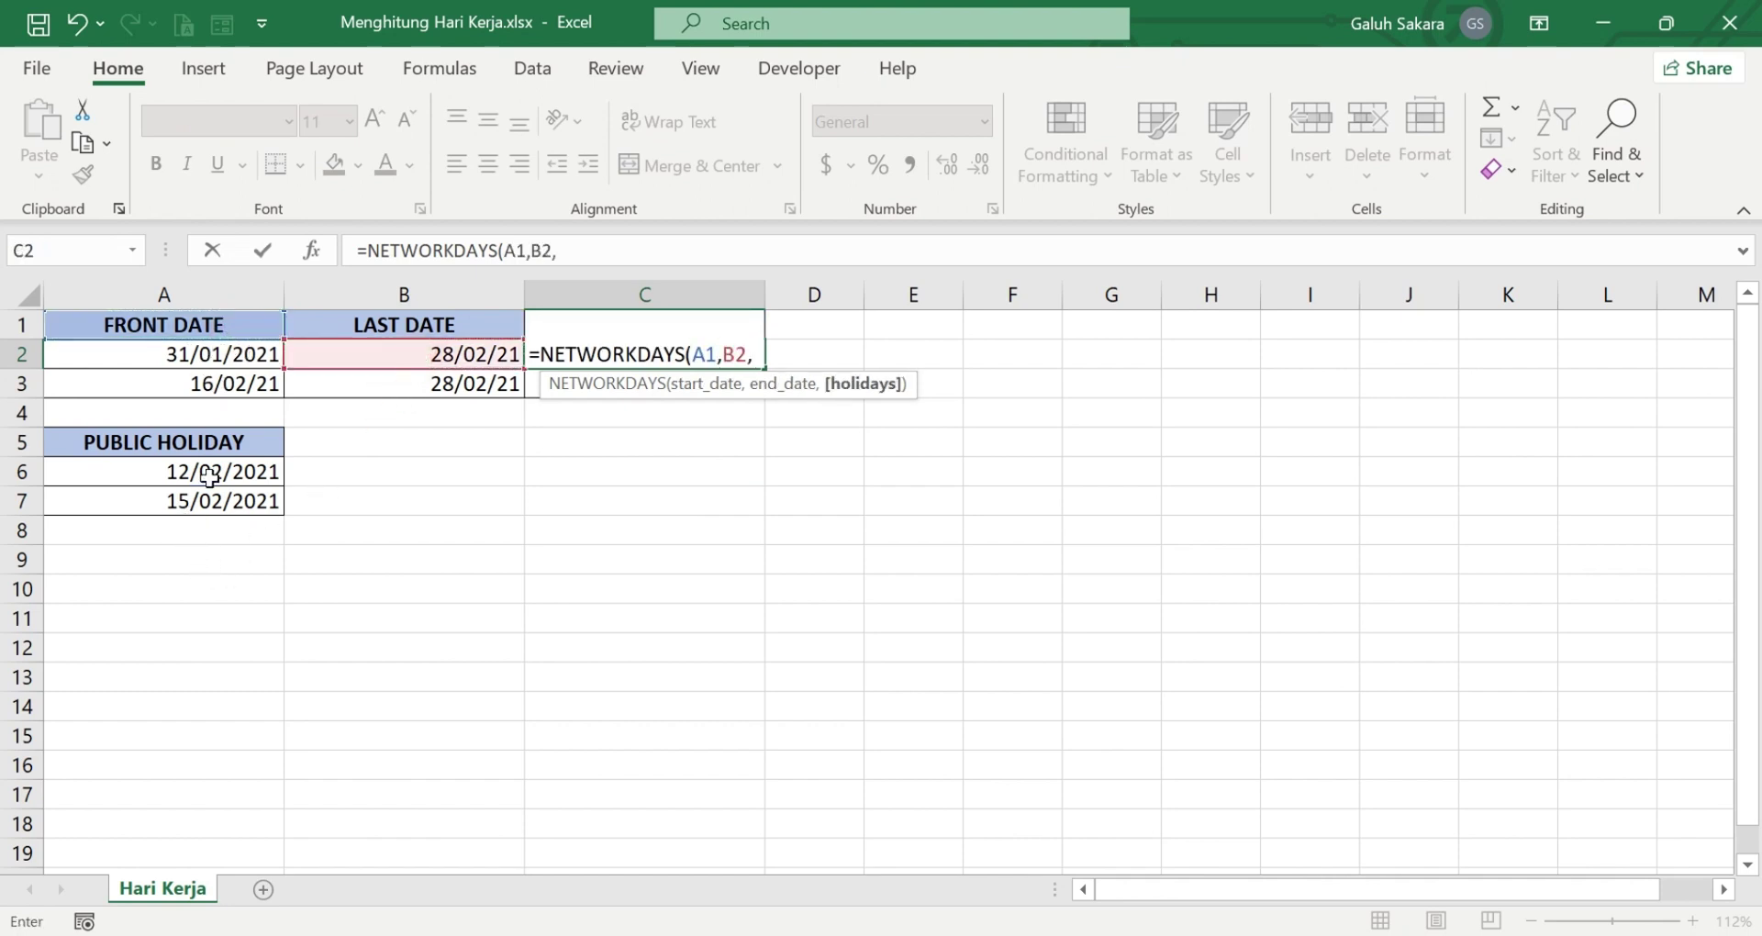
pyautogui.moveTo(217, 475); pyautogui.dragTo(214, 503)
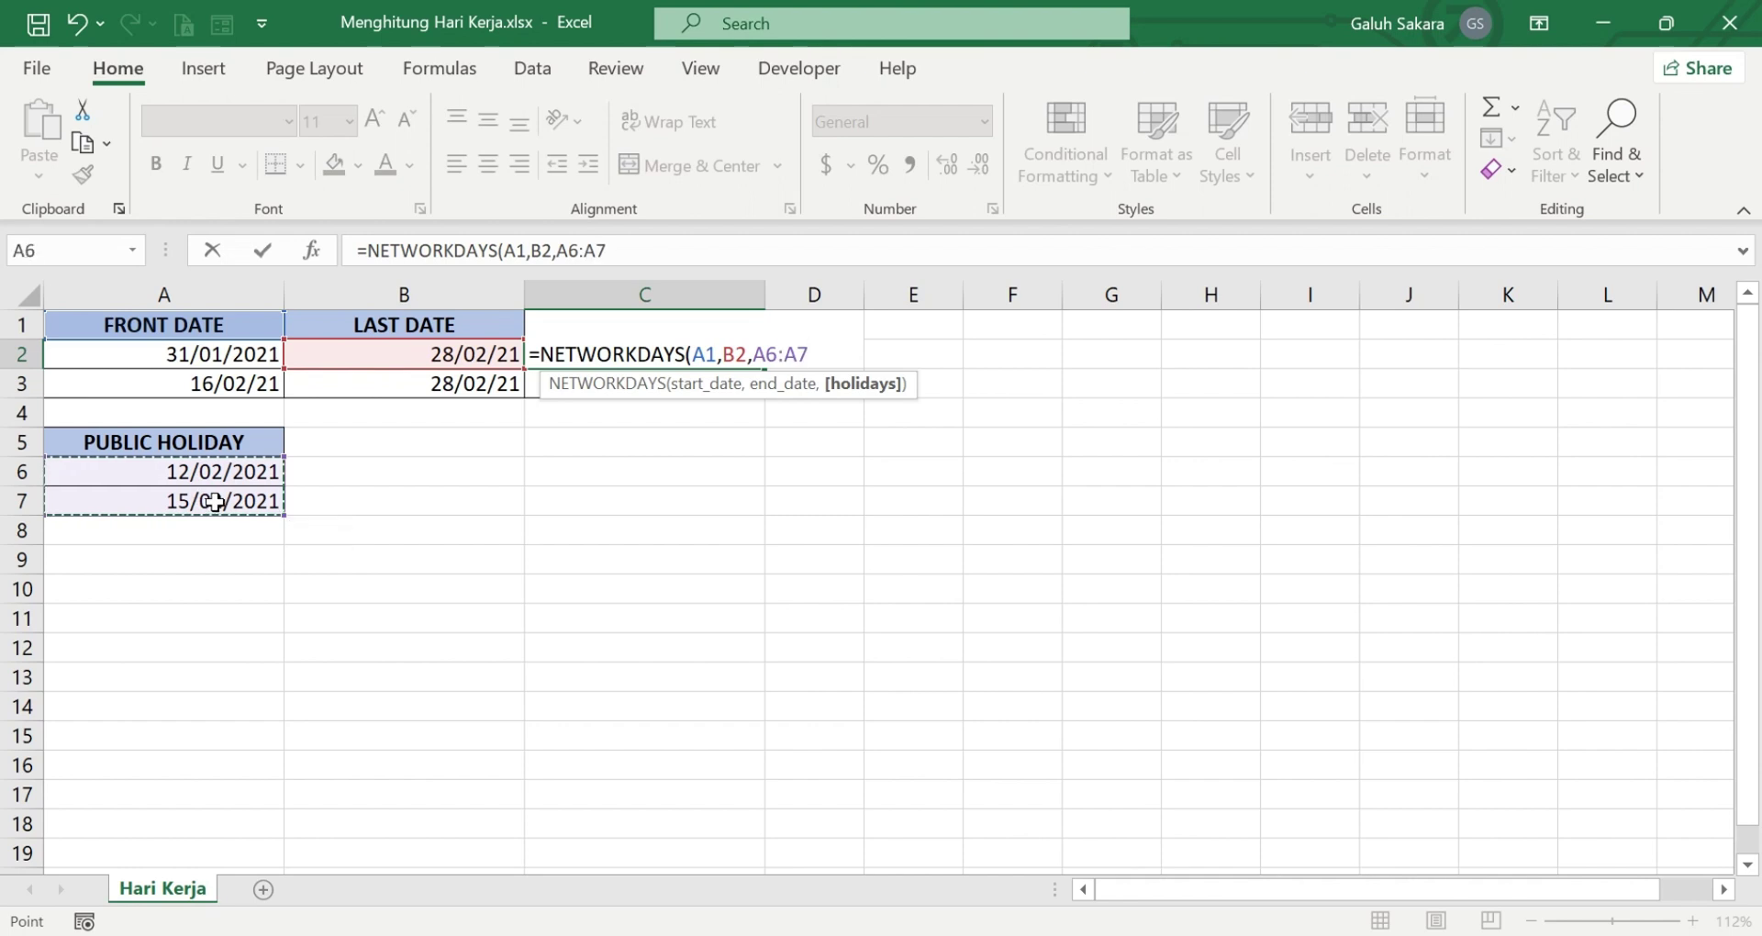
pyautogui.press('F4')
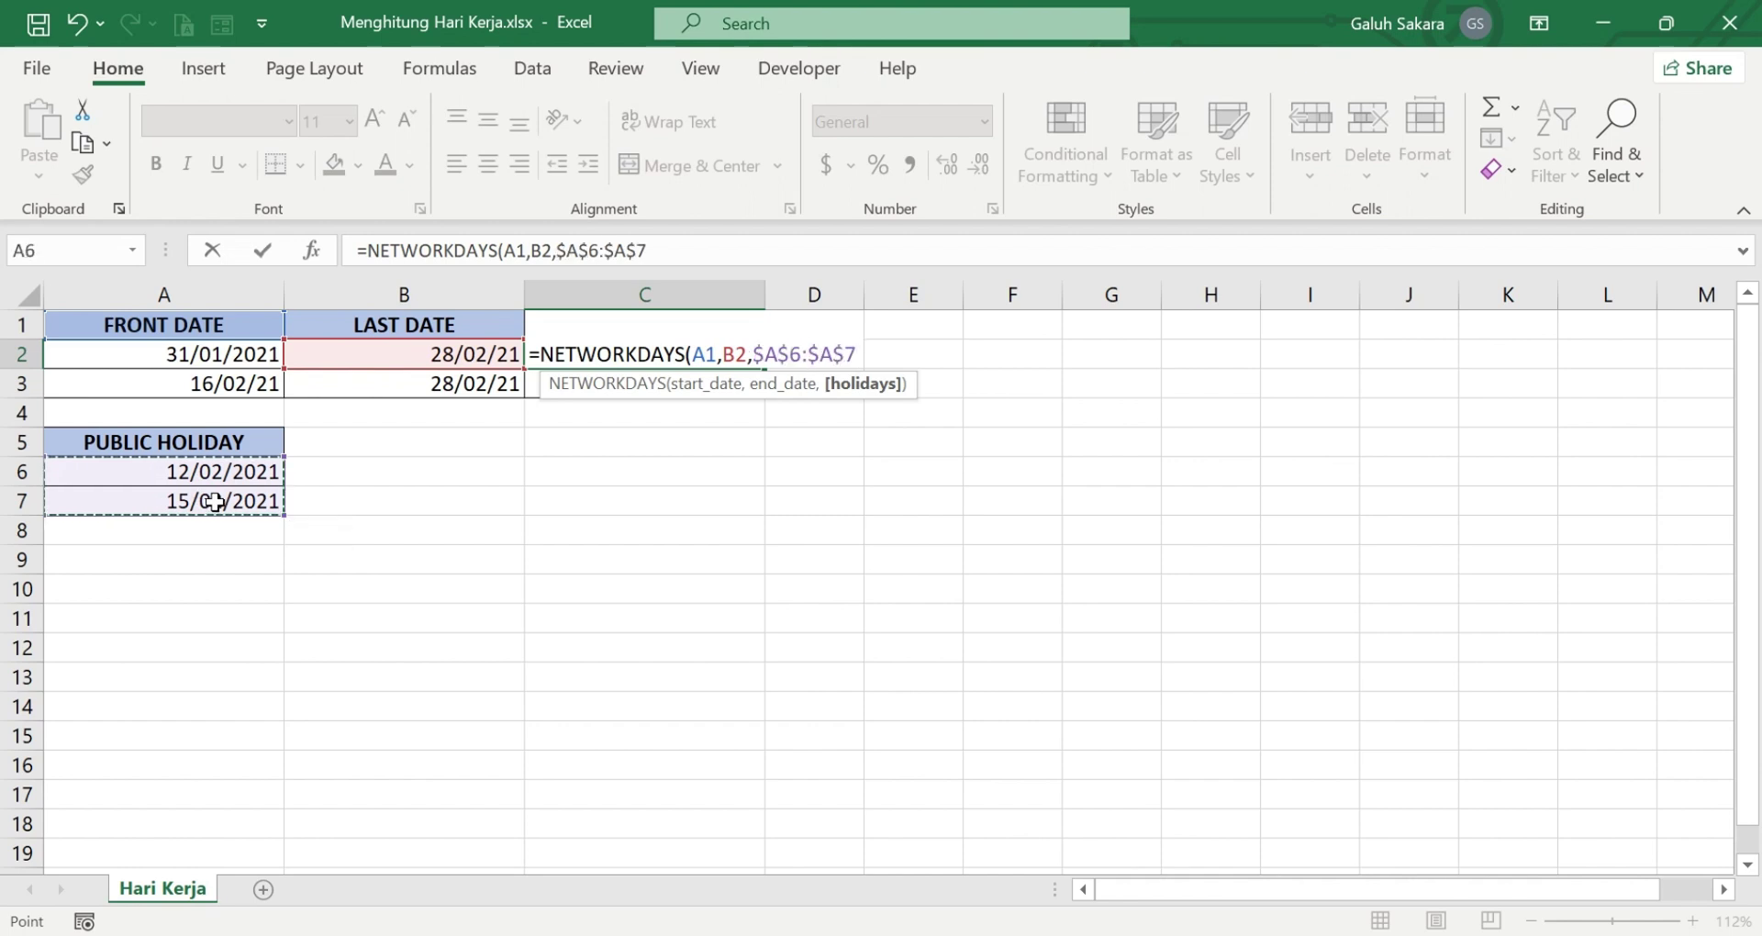
pyautogui.write(')')
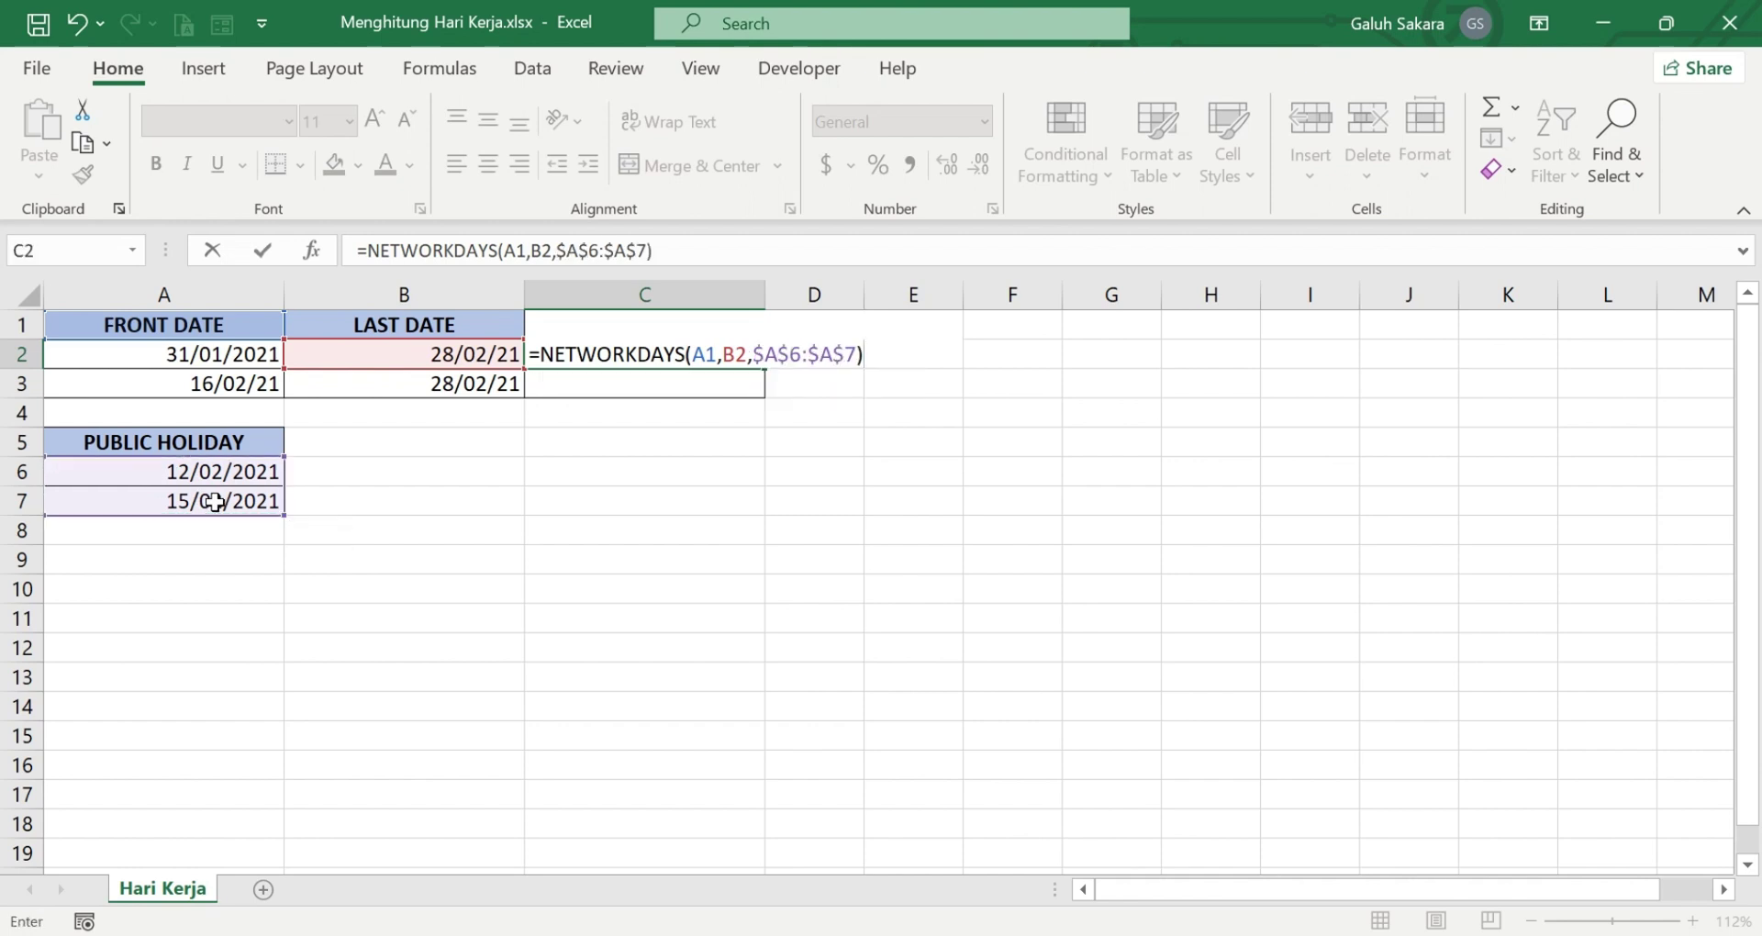
pyautogui.press('Return')
pyautogui.click(625, 356)
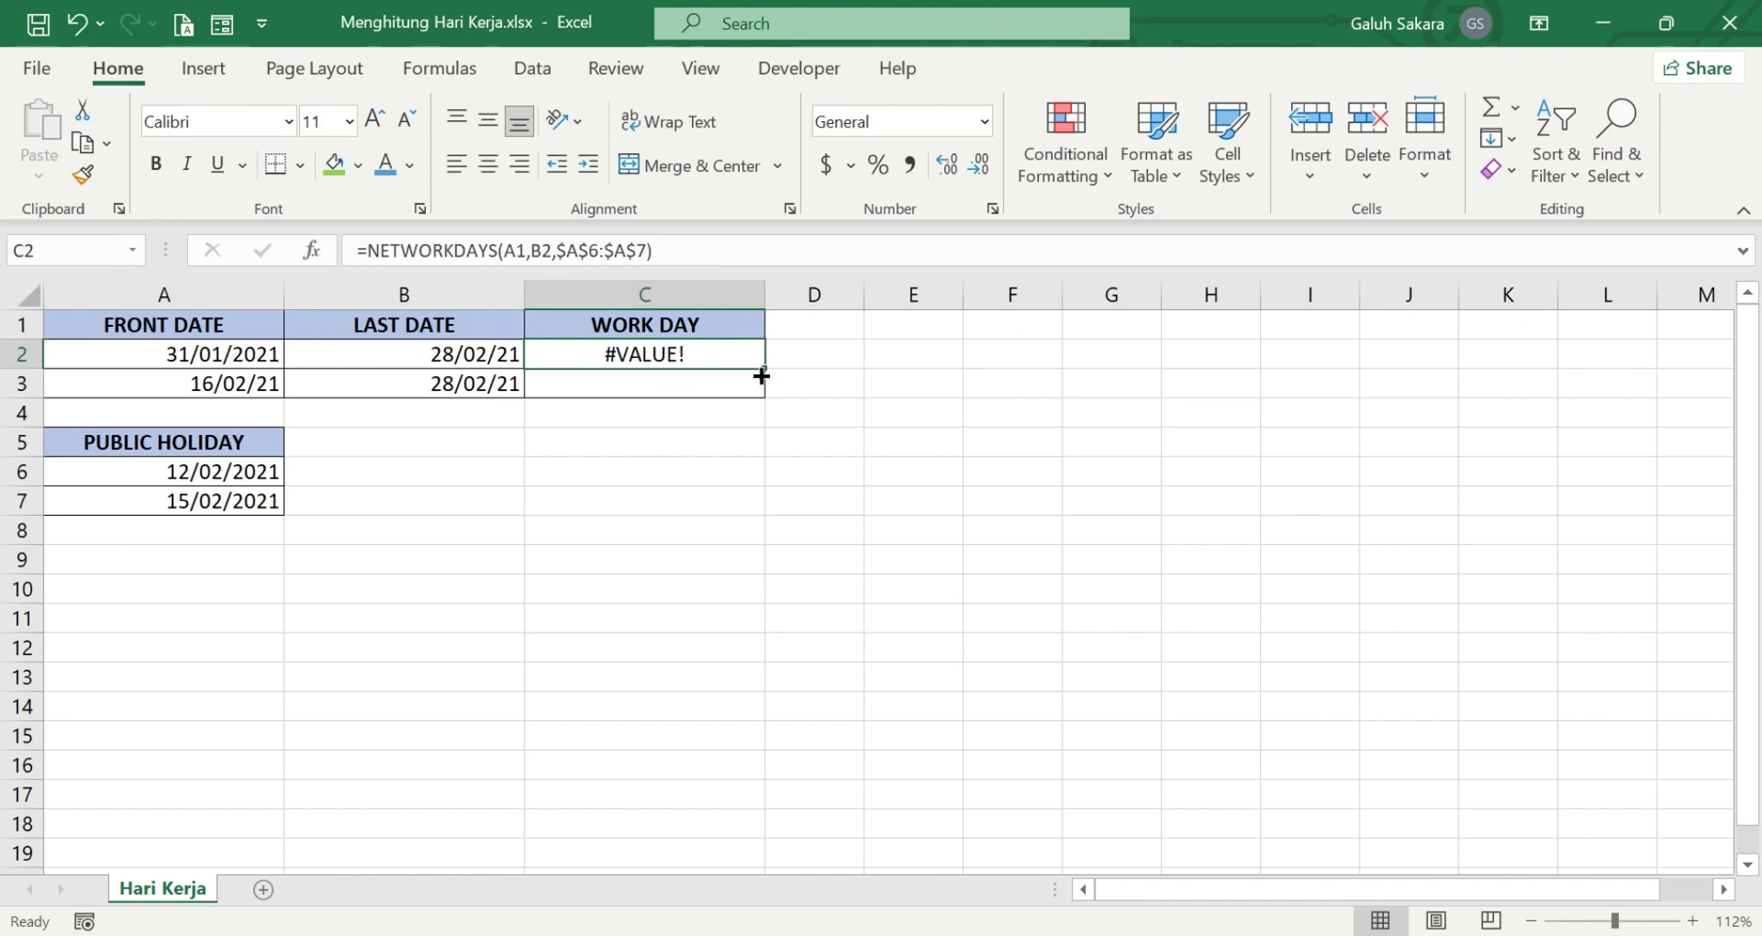
# Fill the work-day formula from C2 into C3, and change the start date reference in C2's formula to A2
pyautogui.moveTo(764, 368); pyautogui.dragTo(764, 390)
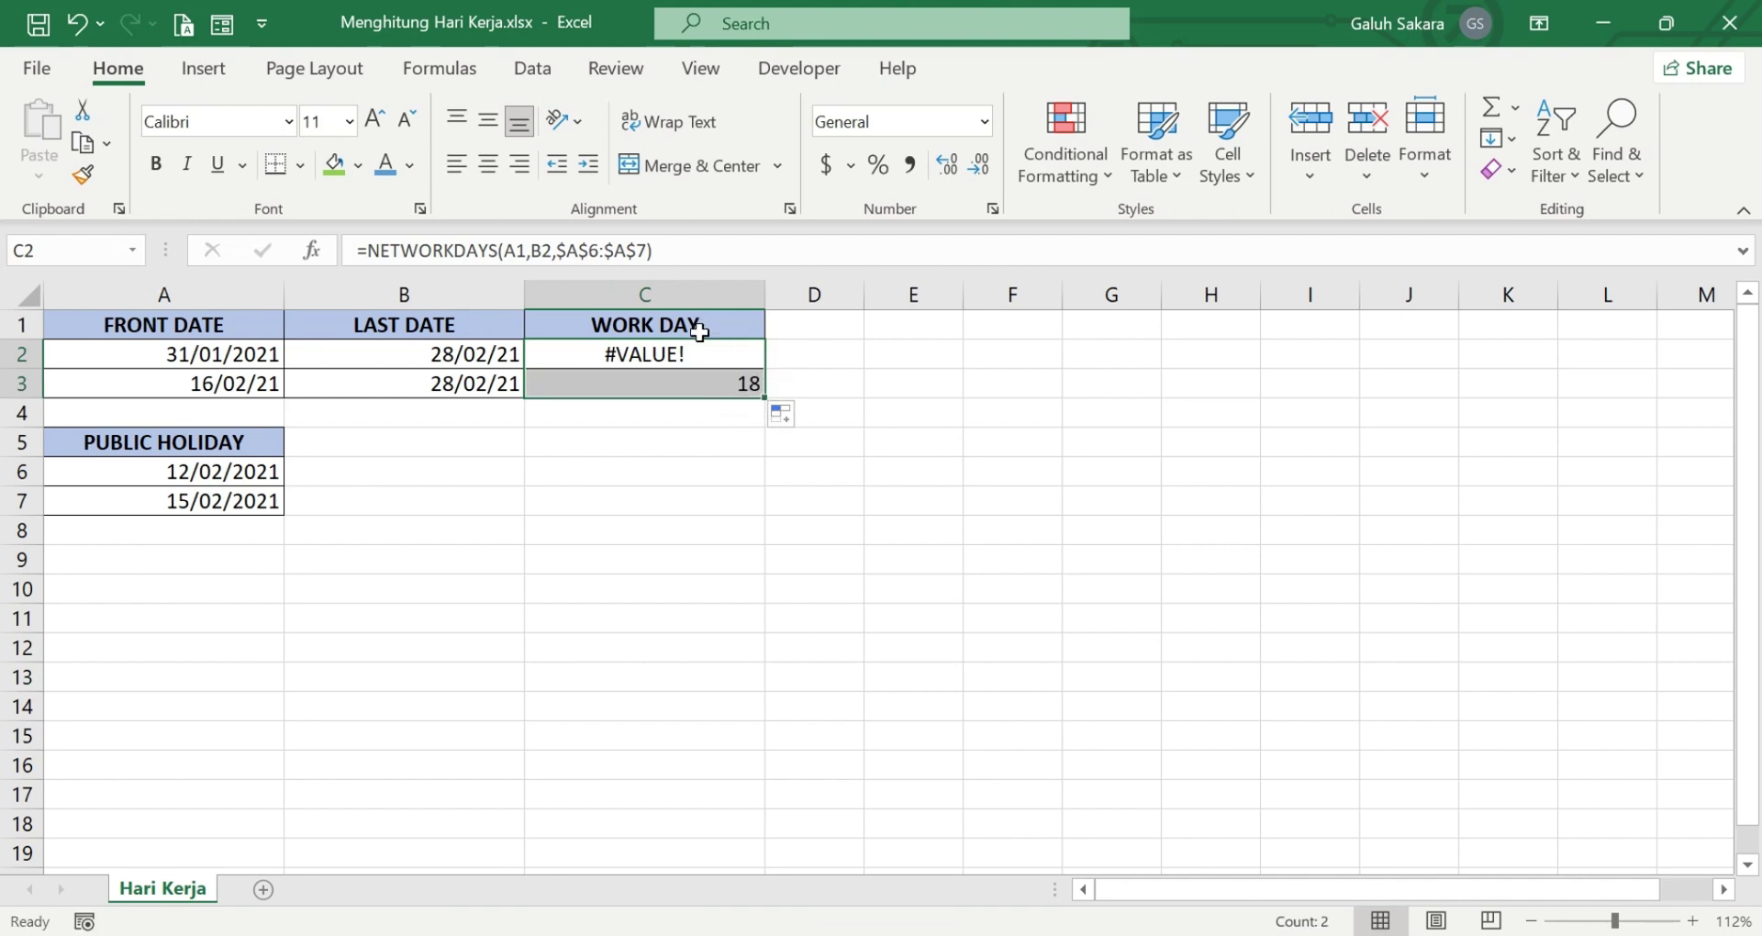
pyautogui.click(691, 352)
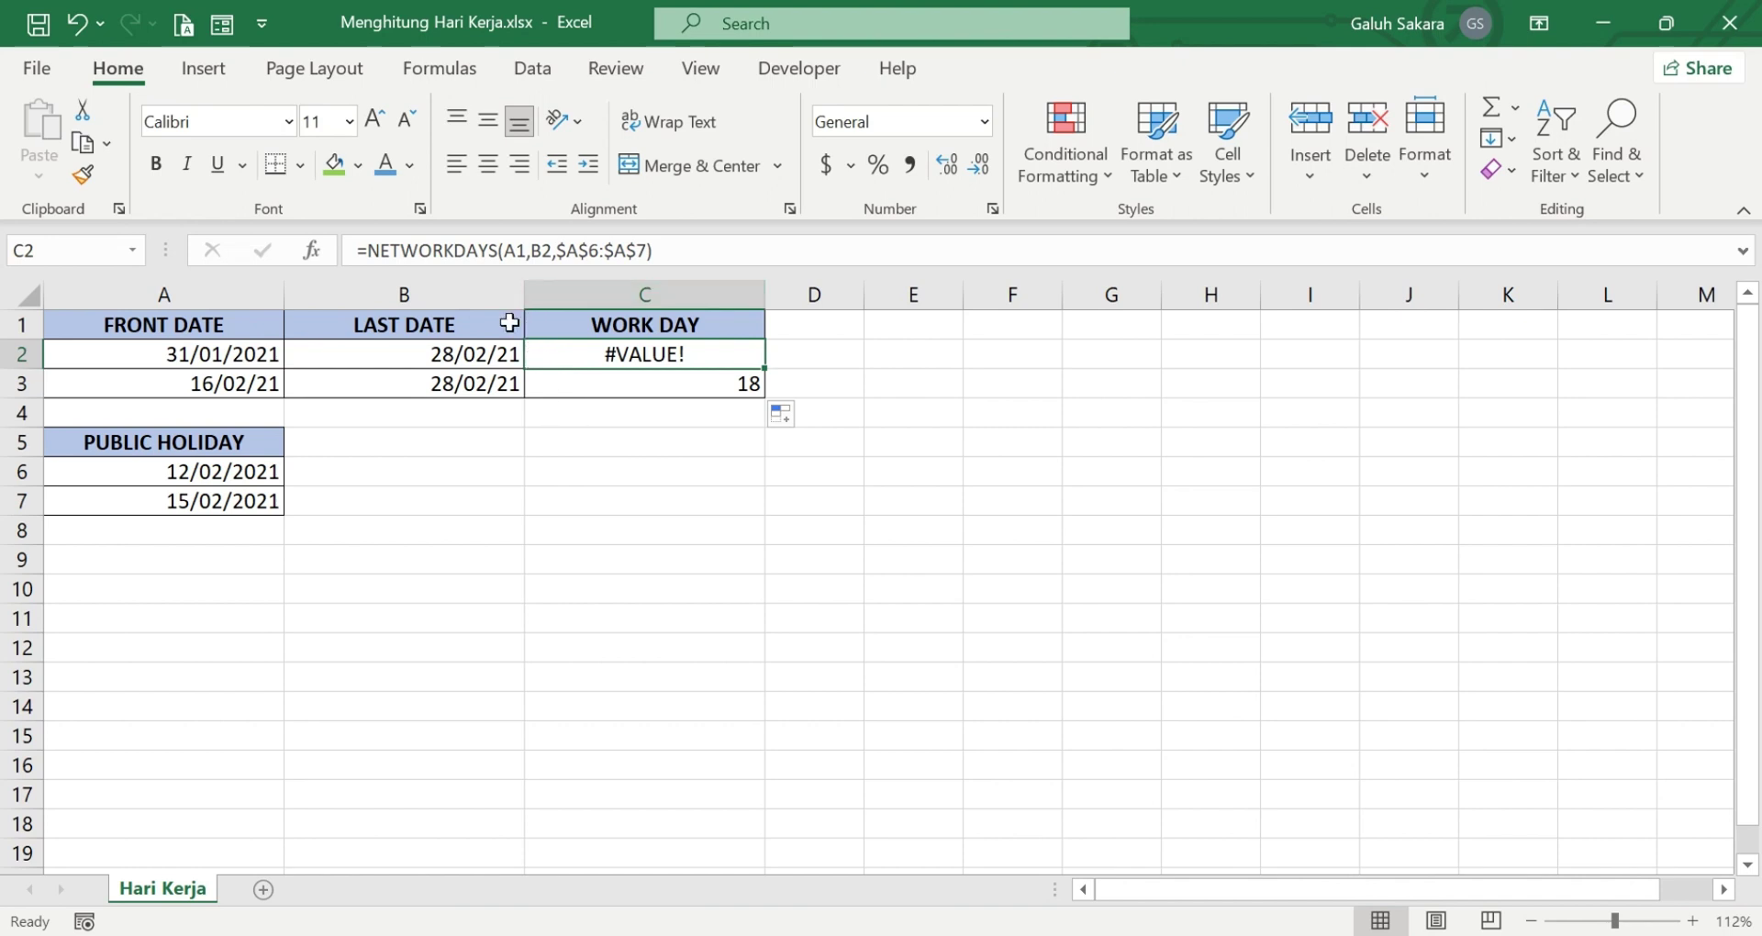
pyautogui.click(517, 250)
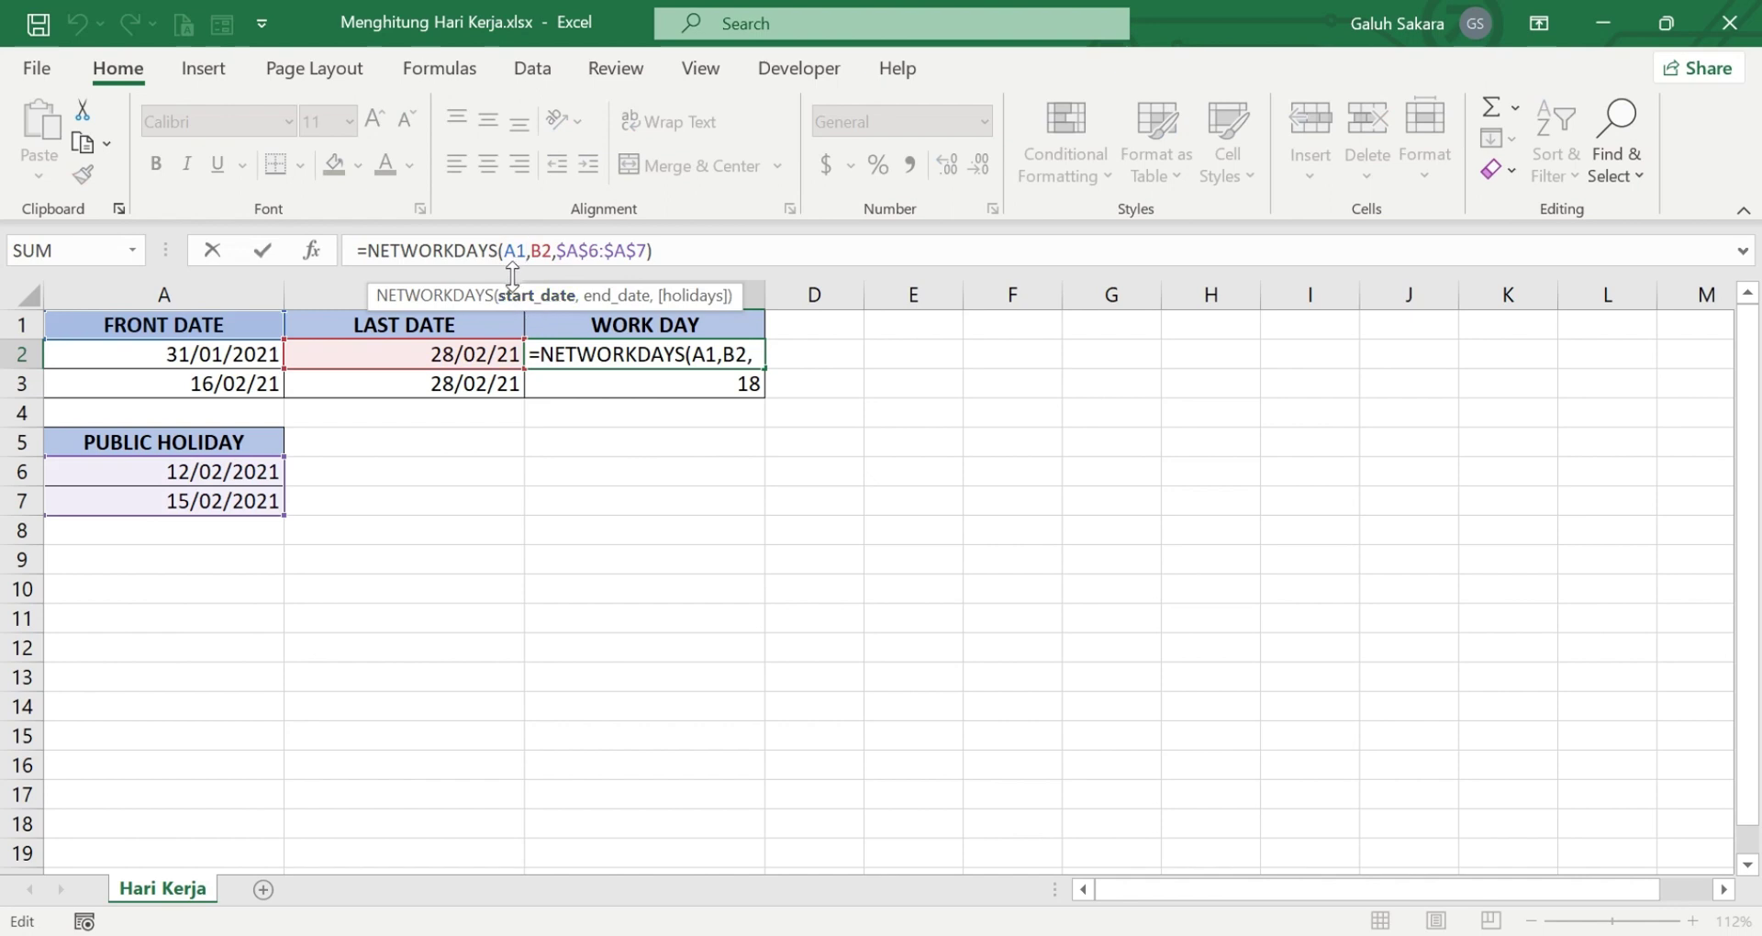
pyautogui.press('BackSpace')
pyautogui.write('2')
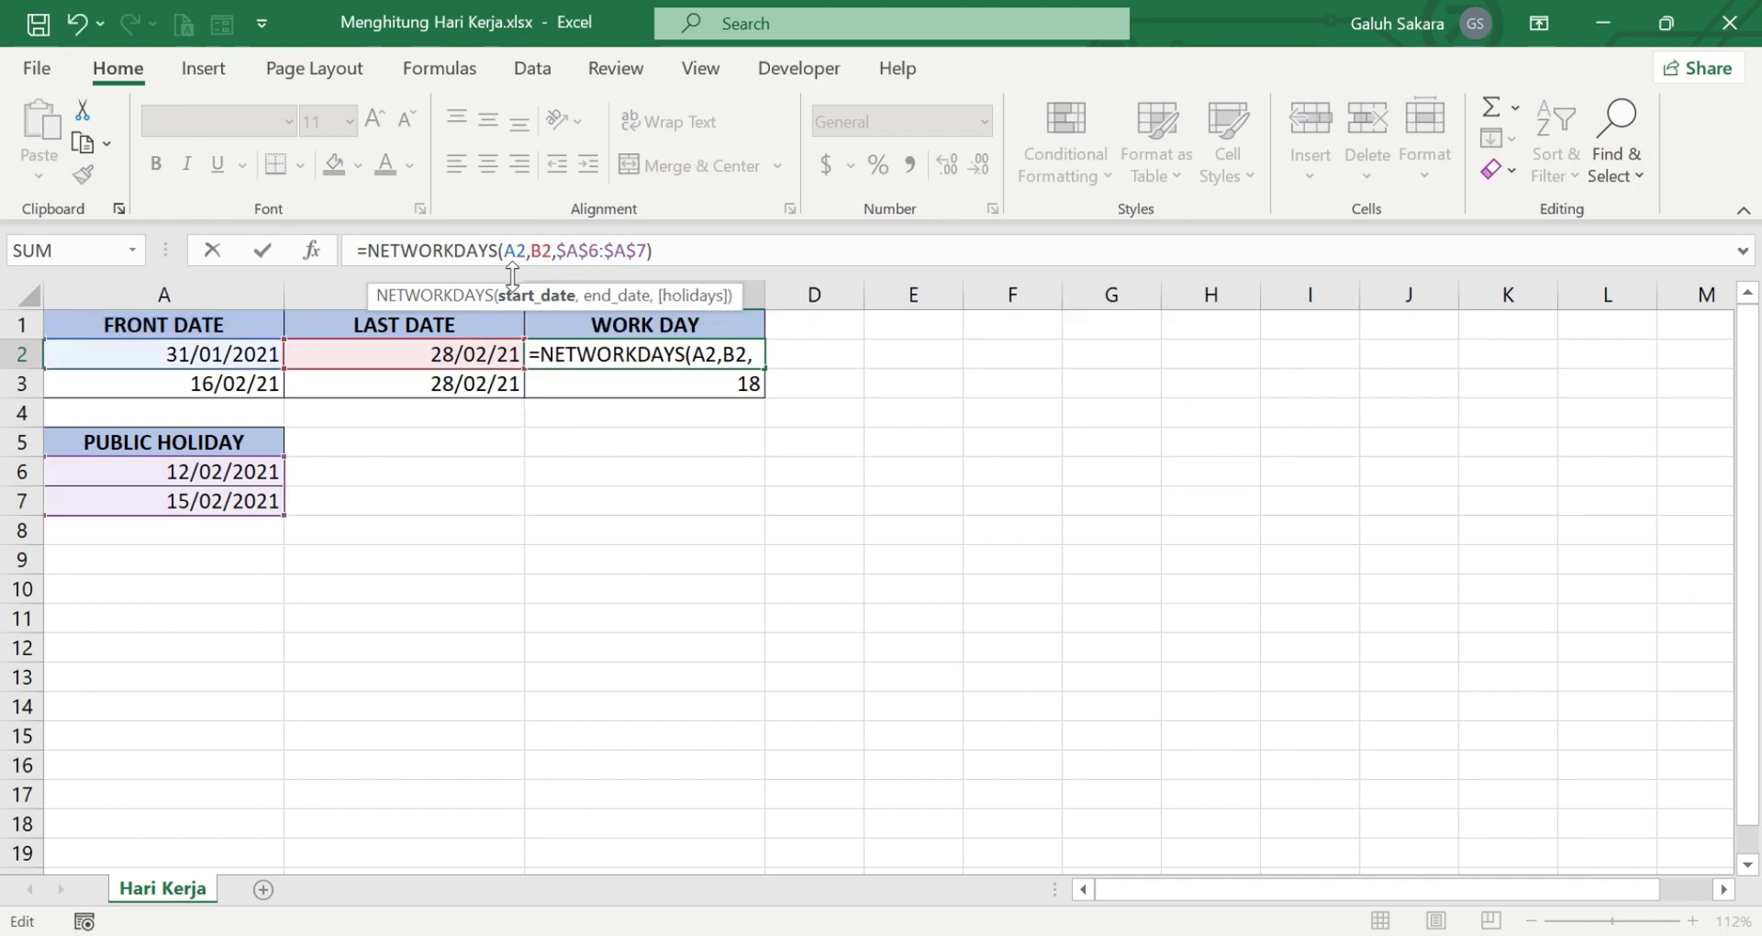
pyautogui.press('Return')
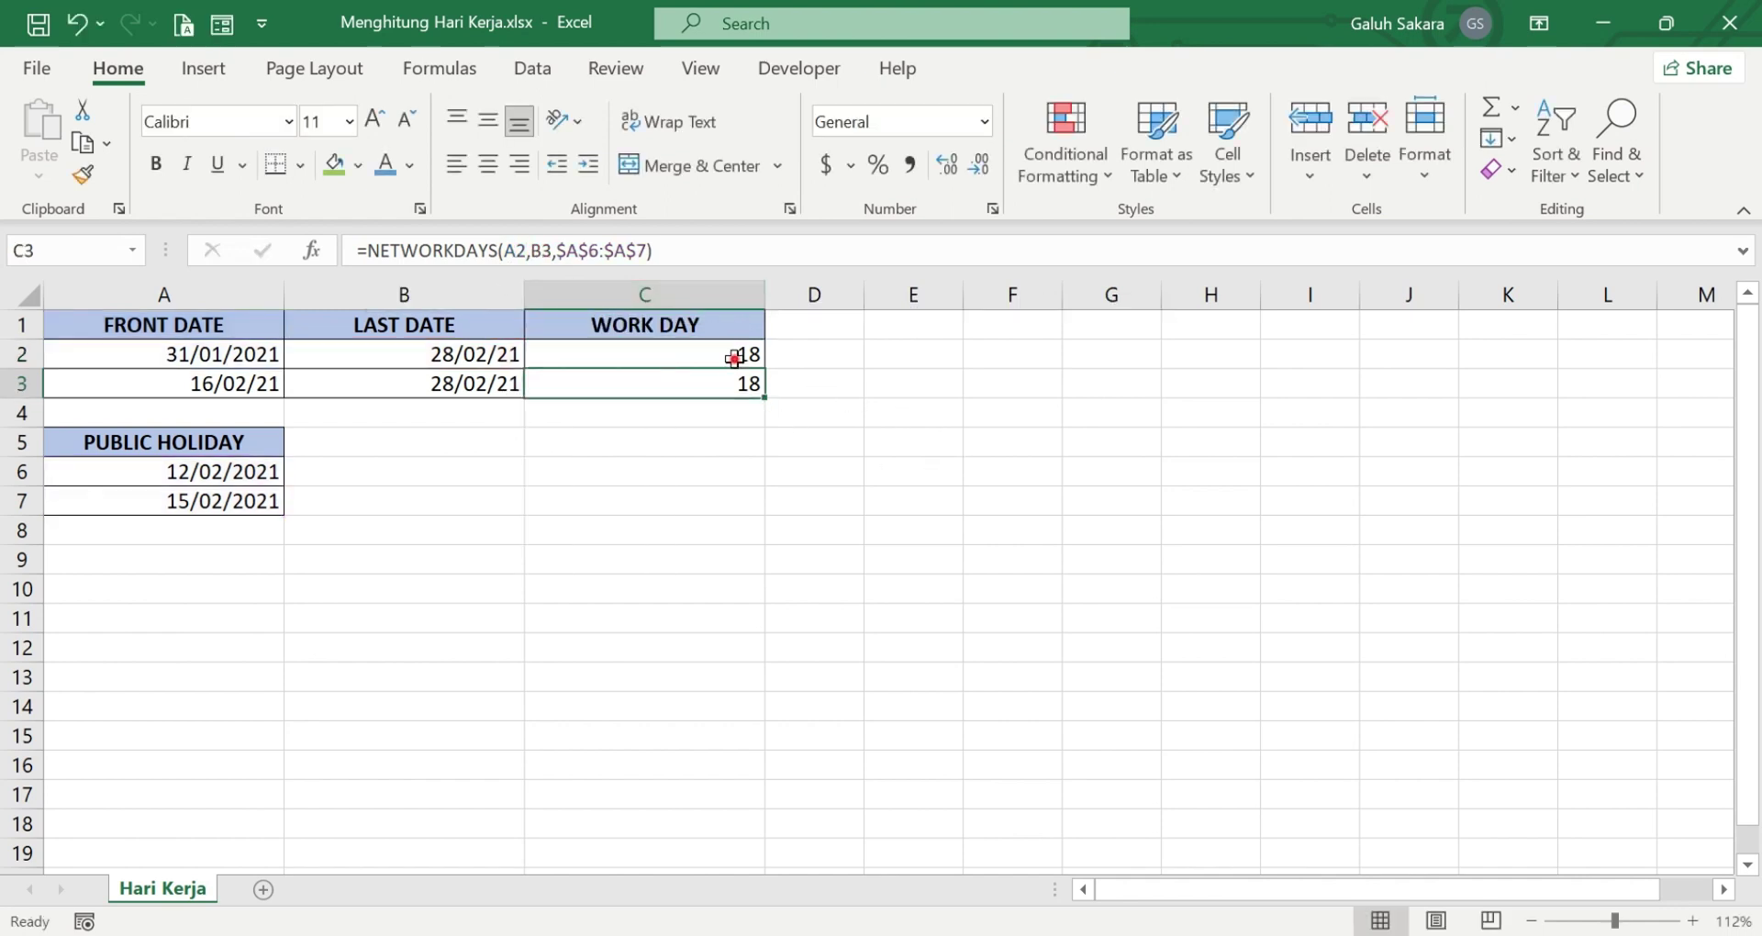
# Fill the corrected NETWORKDAYS formula from C2 down to C3 and deselect the filled cells
pyautogui.click(735, 358)
pyautogui.moveTo(772, 364); pyautogui.dragTo(756, 401)
pyautogui.click(697, 445)
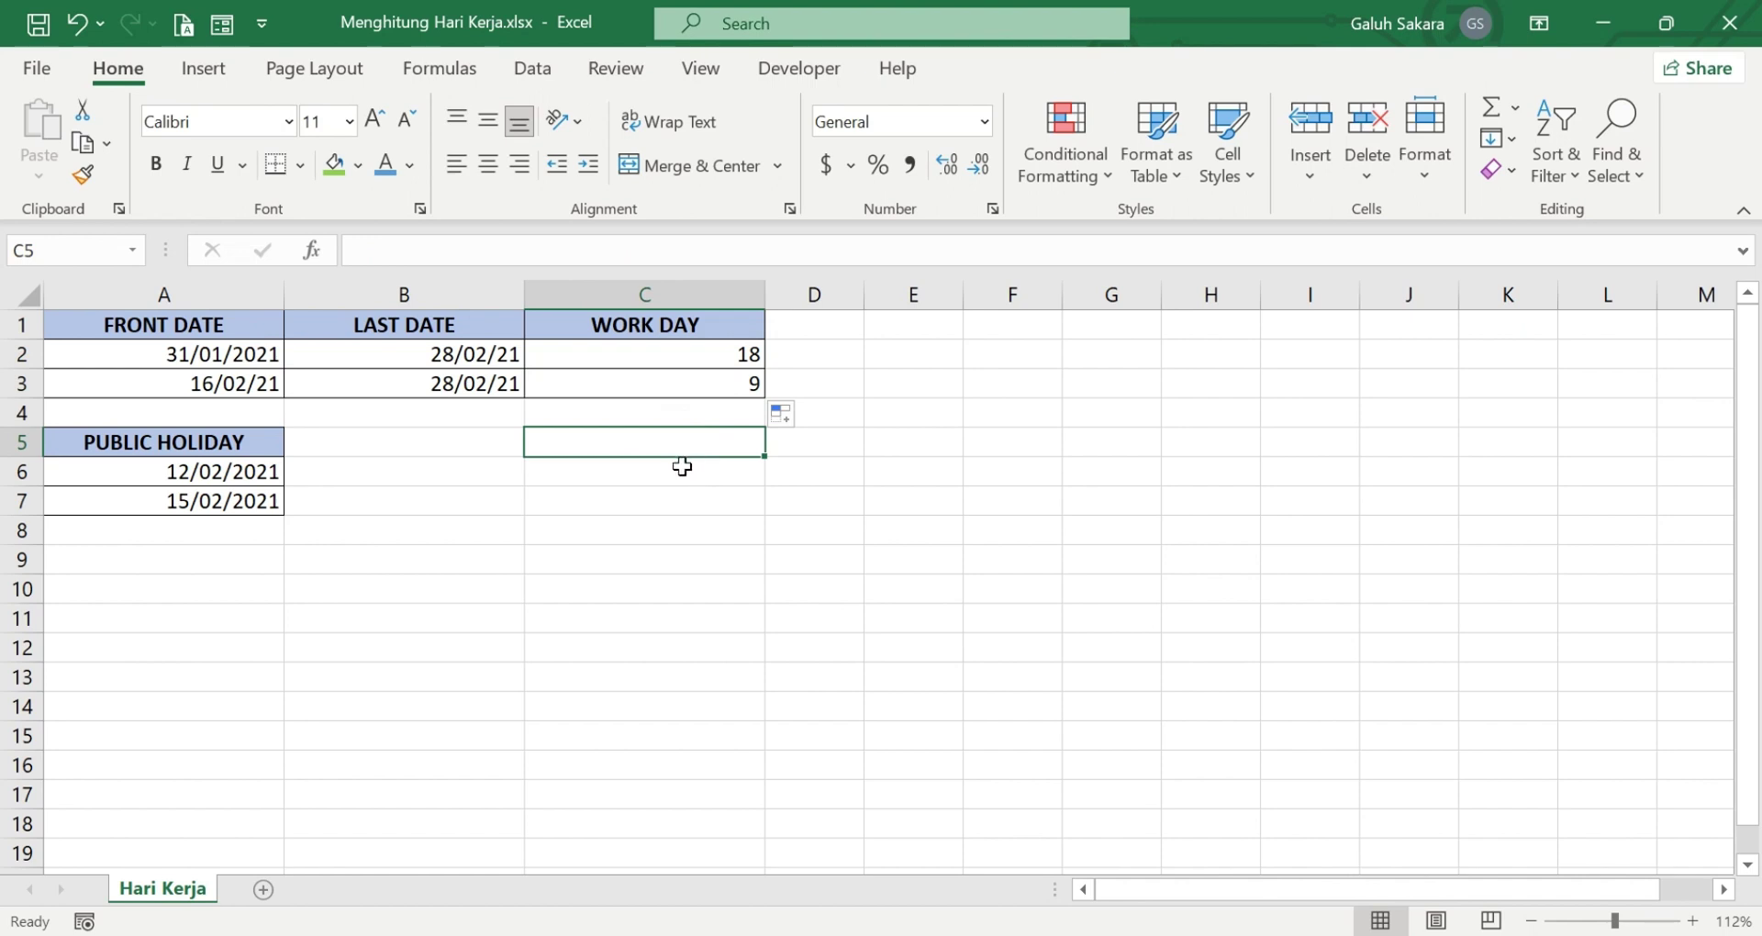
pyautogui.click(782, 649)
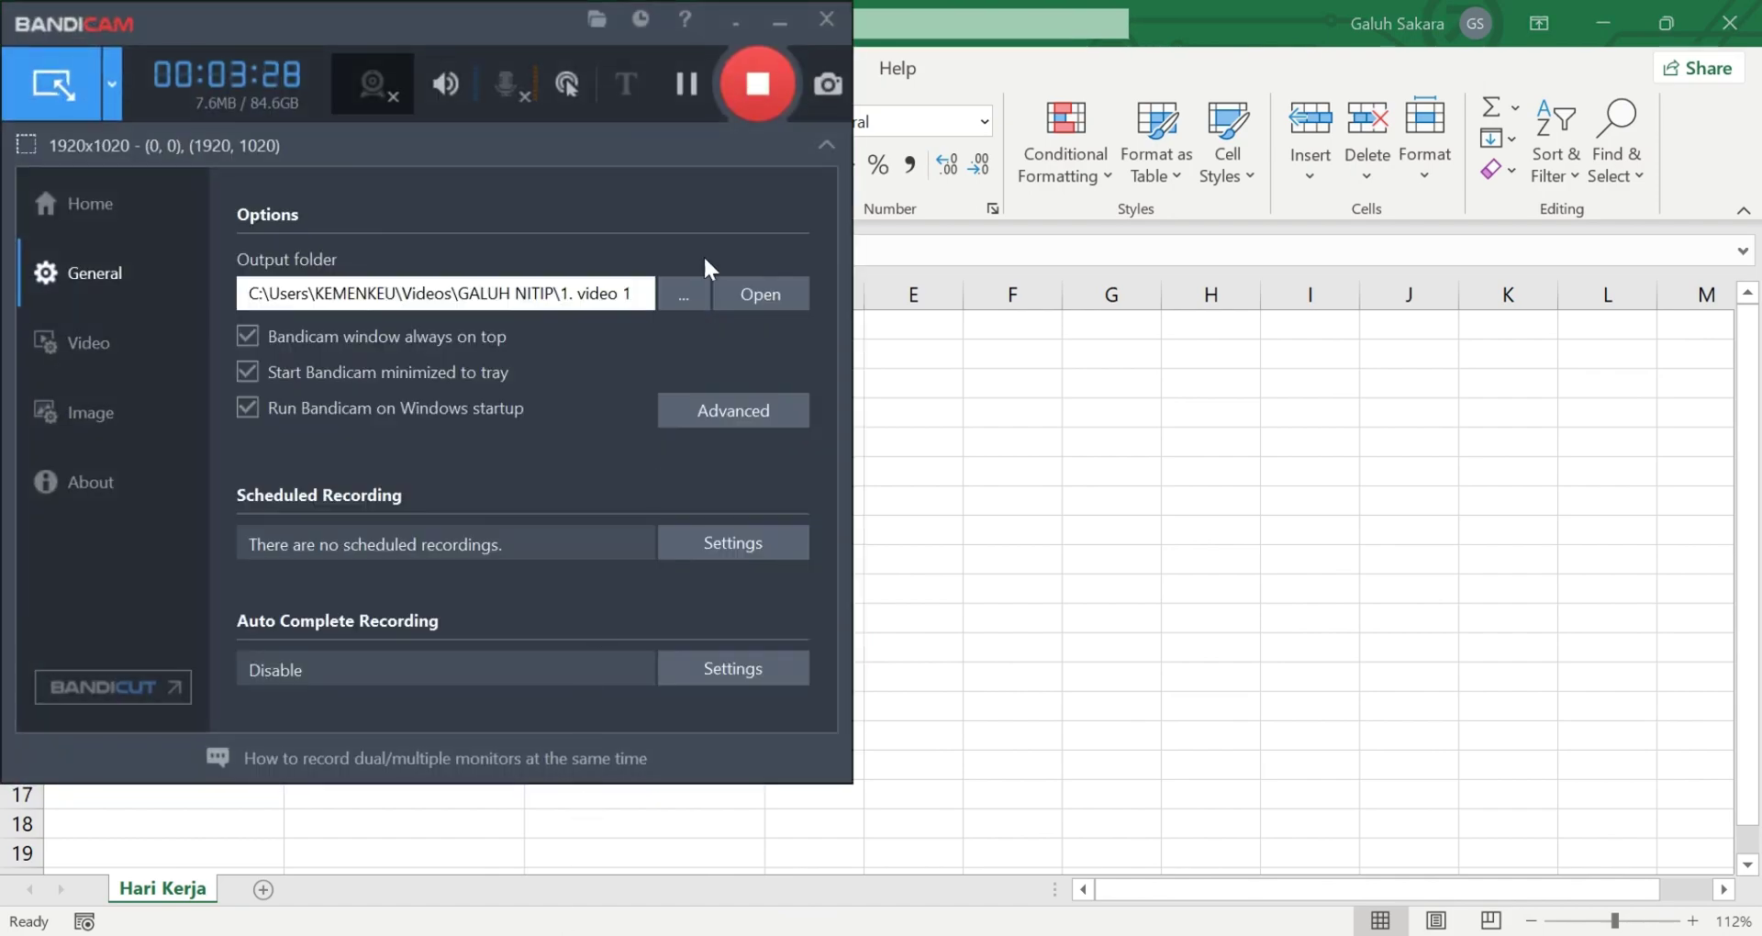
pyautogui.click(758, 84)
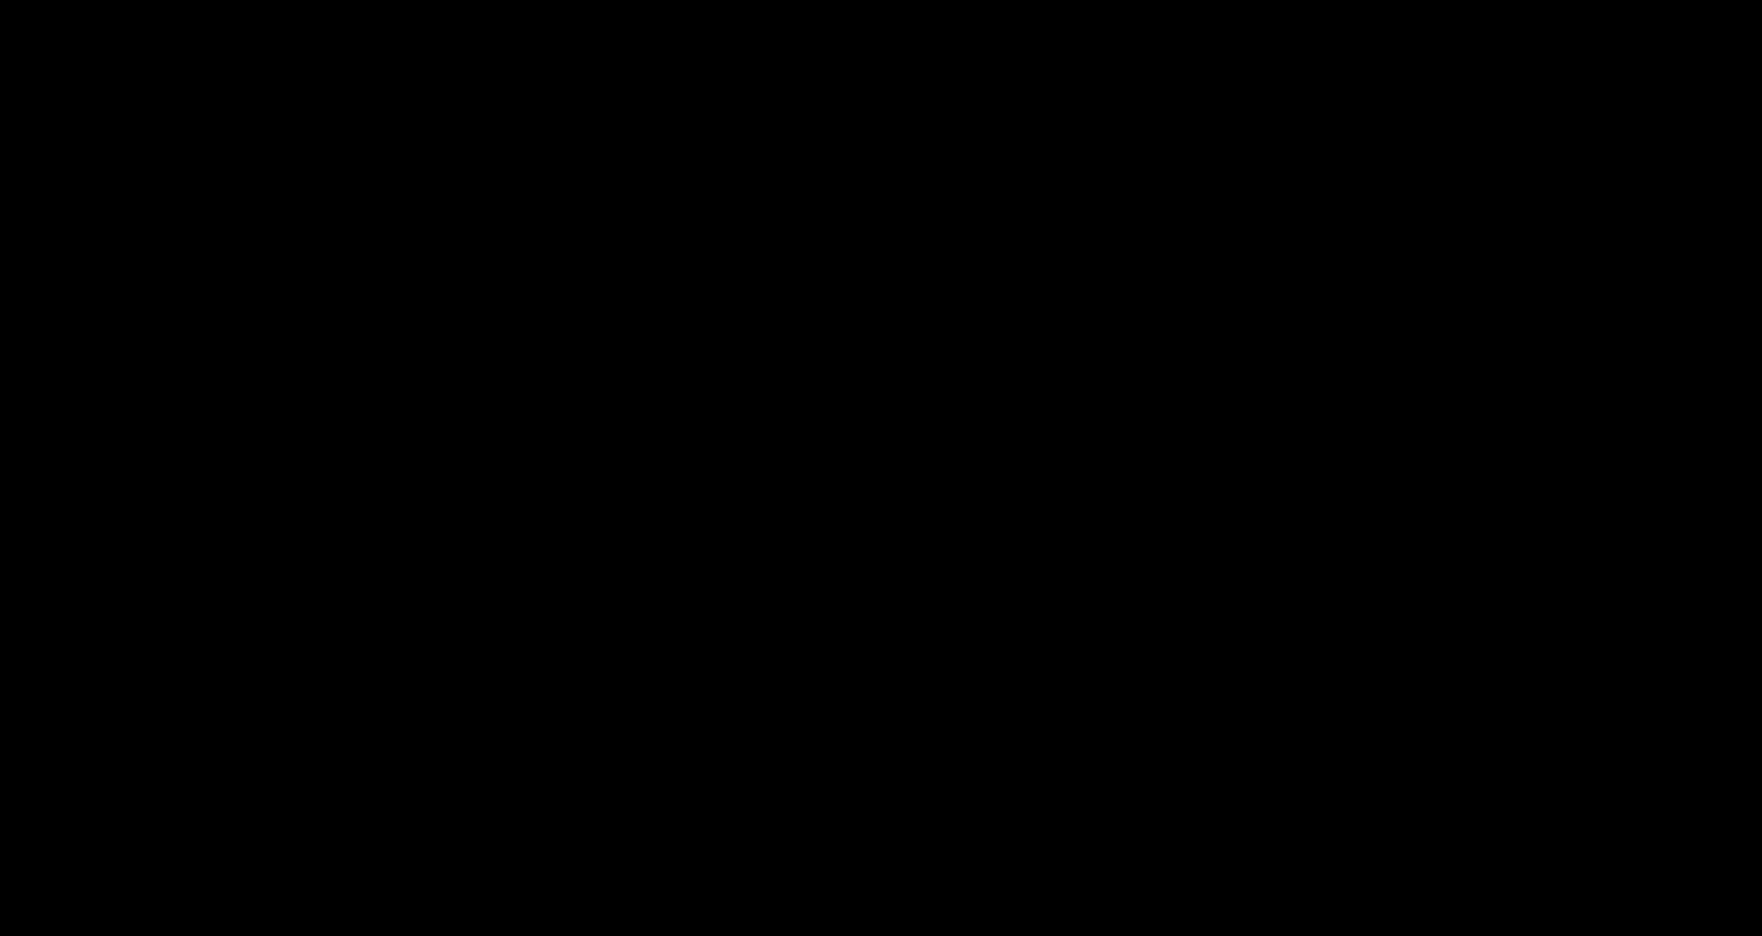